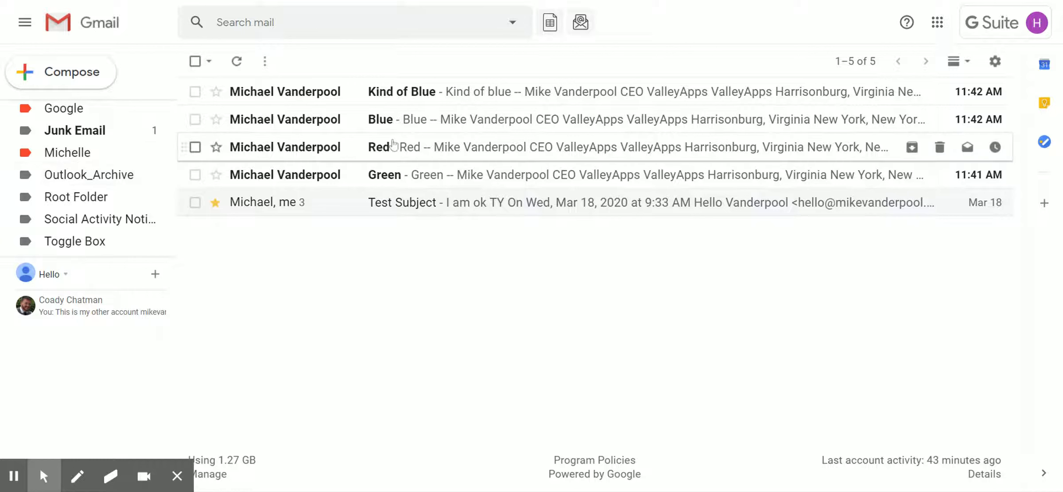
- Expand the sidebar with More to reveal Scheduled, All Mail, Spam, Trash and Categories
scroll(107, 181, "up", 3)
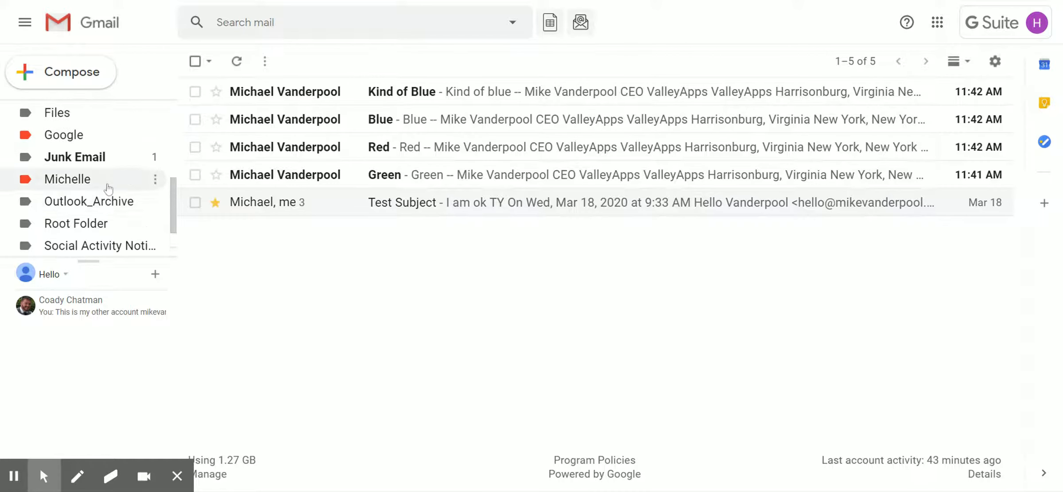
scroll(129, 177, "up", 3)
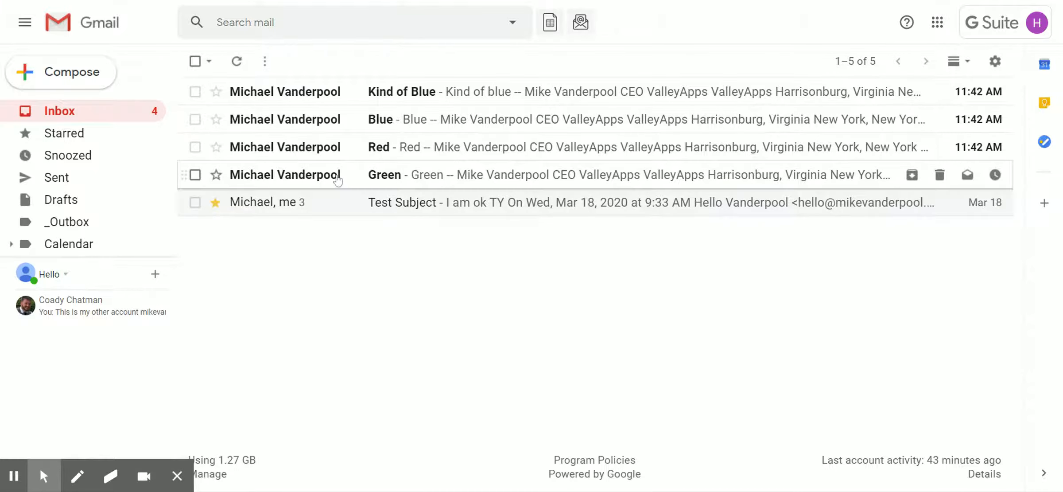
scroll(102, 155, "down", 3)
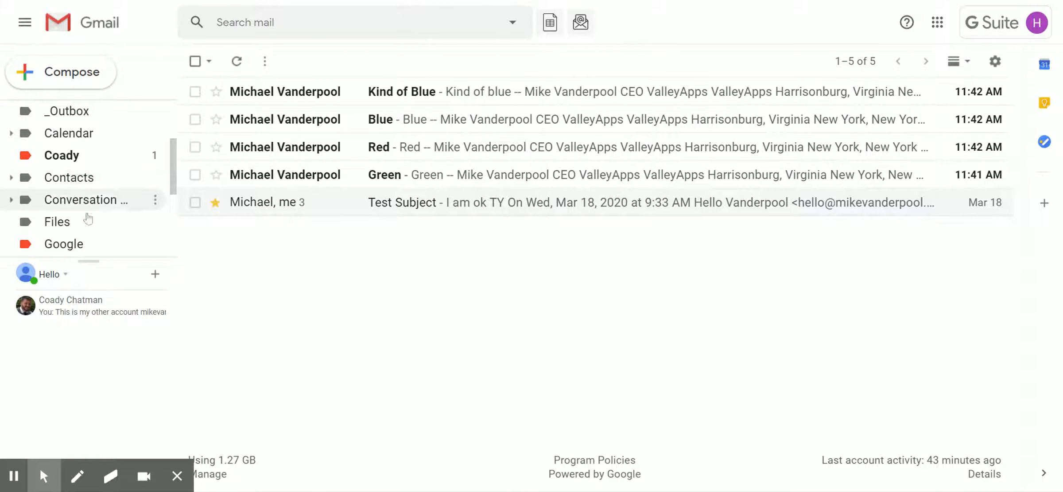
scroll(72, 185, "down", 1)
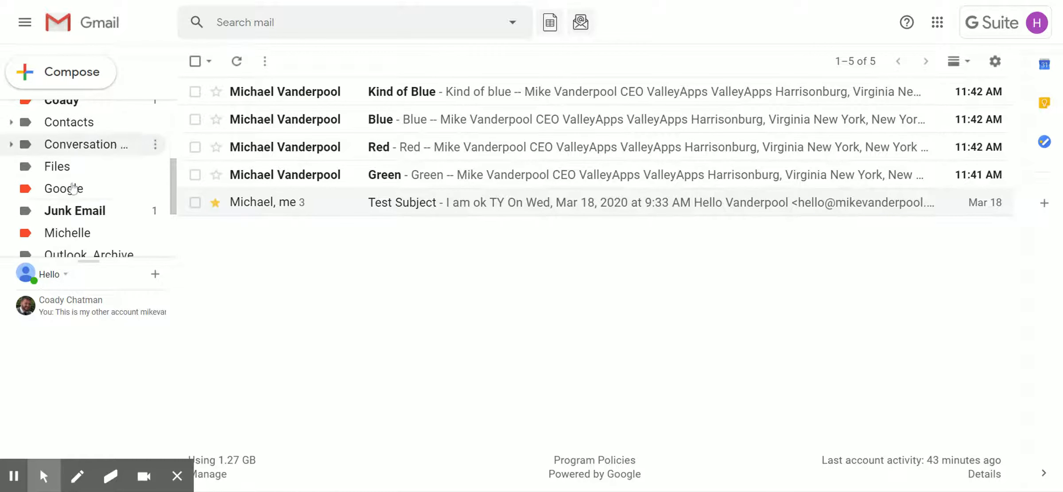
scroll(75, 186, "down", 1)
scroll(77, 189, "up", 3)
scroll(79, 193, "down", 4)
scroll(80, 194, "down", 1)
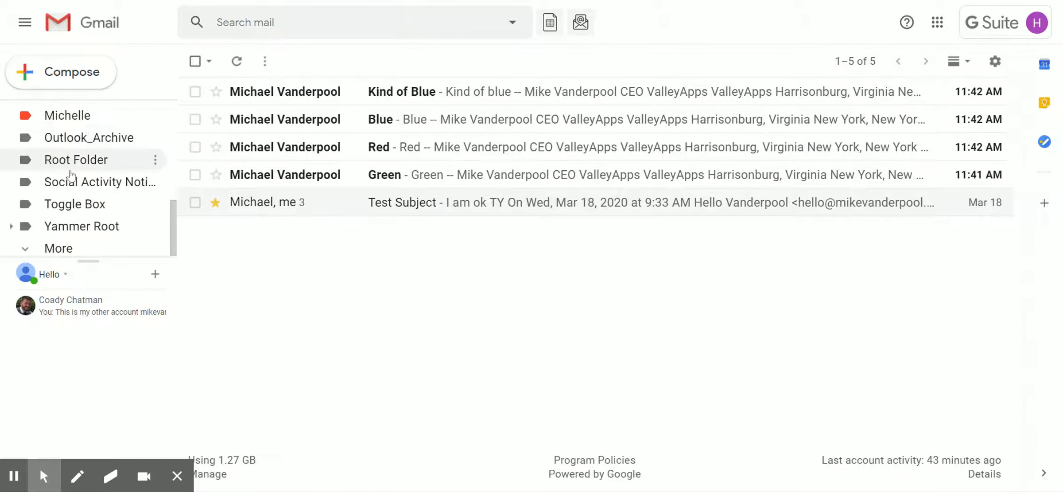
scroll(73, 174, "up", 5)
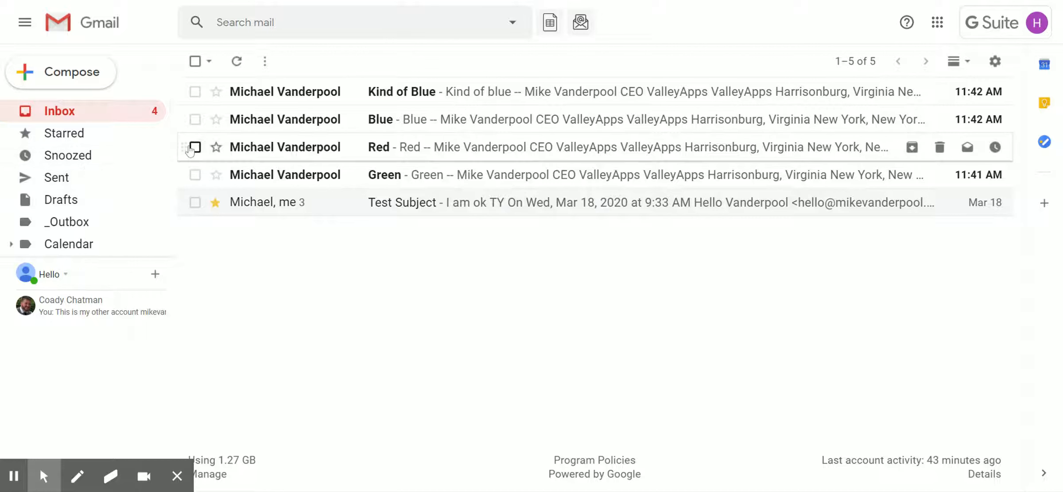
left_click_drag(173, 138, 172, 152)
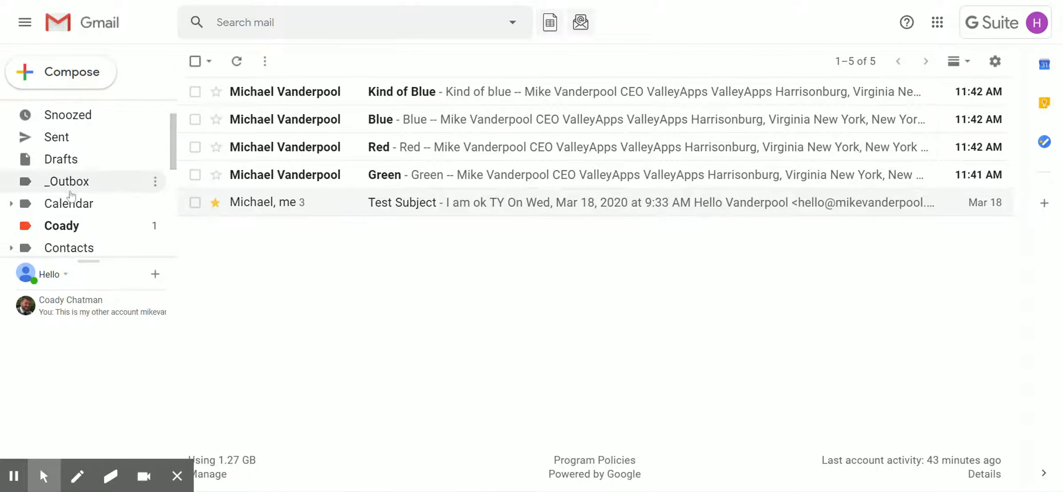
scroll(69, 224, "down", 2)
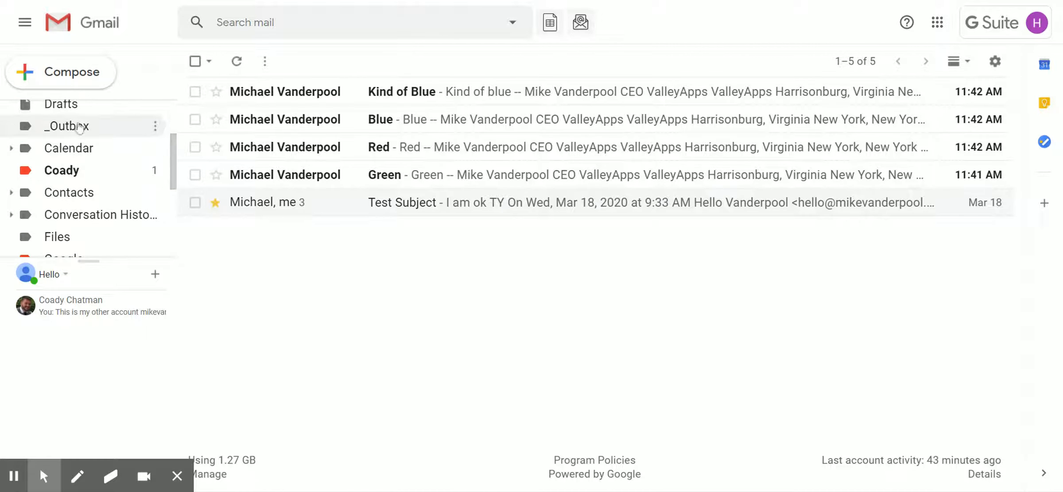
scroll(83, 152, "up", 2)
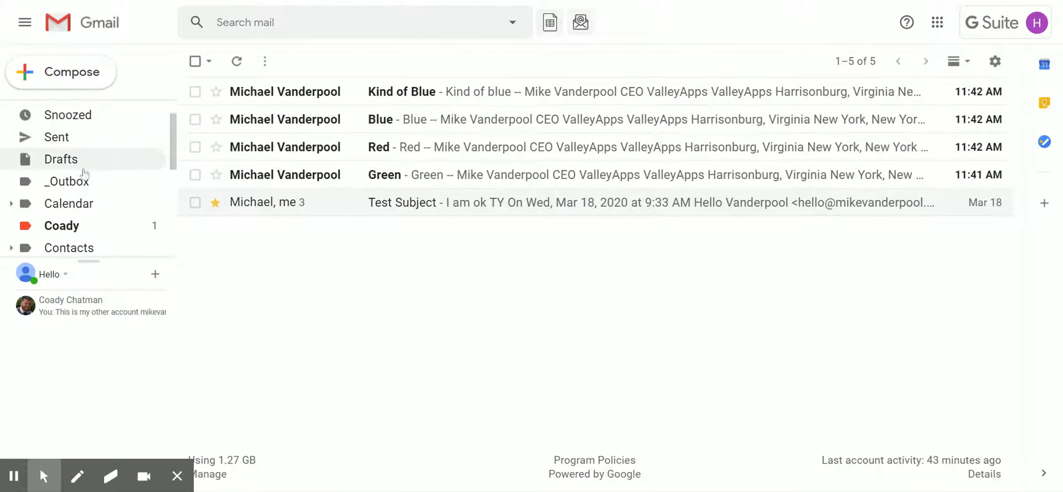
scroll(106, 177, "down", 5)
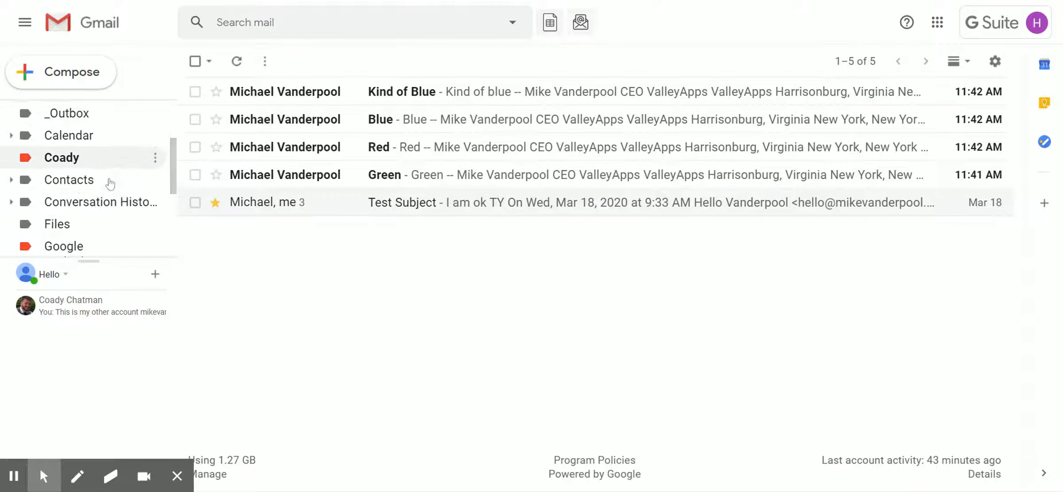
scroll(111, 183, "down", 1)
left_click(58, 246)
scroll(138, 207, "down", 5)
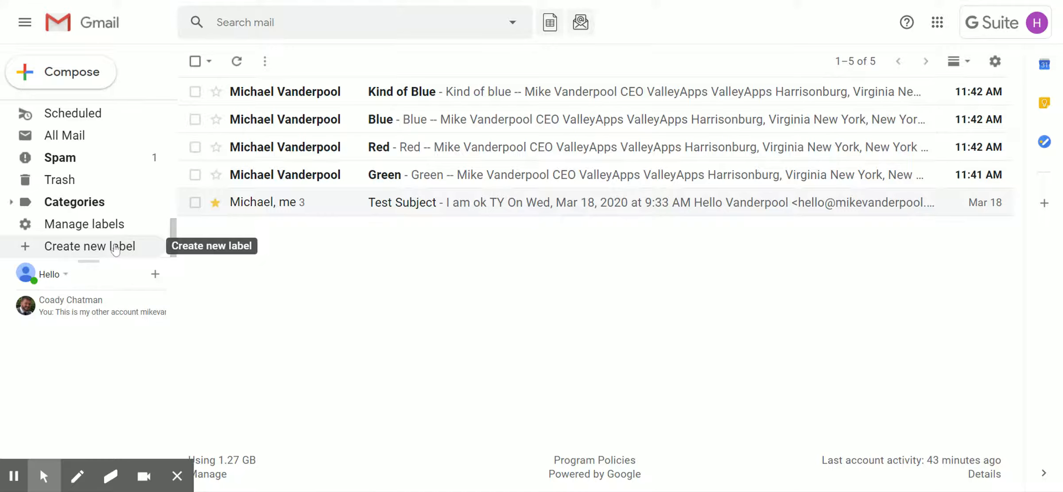
- Add a new label called 'Green' through Create new label
left_click(116, 249)
left_click(444, 229)
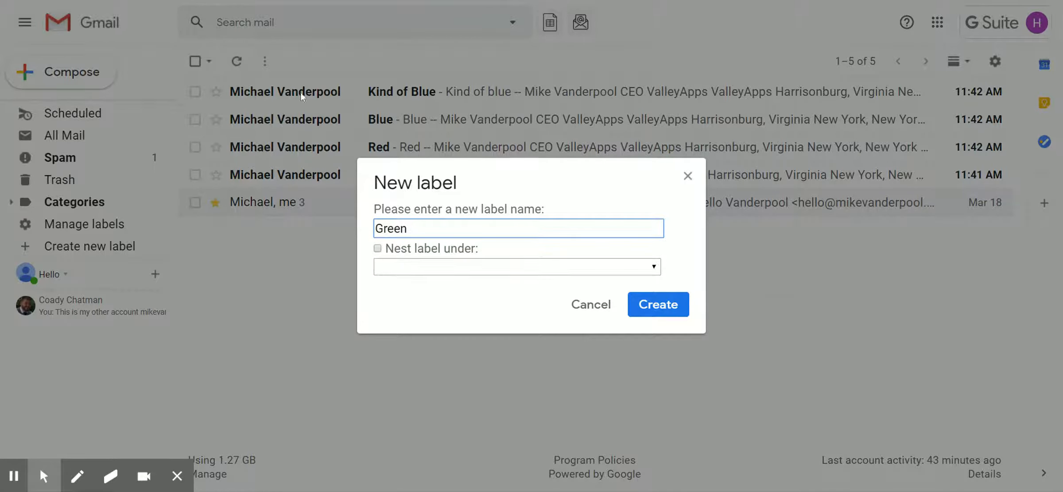
left_click(657, 304)
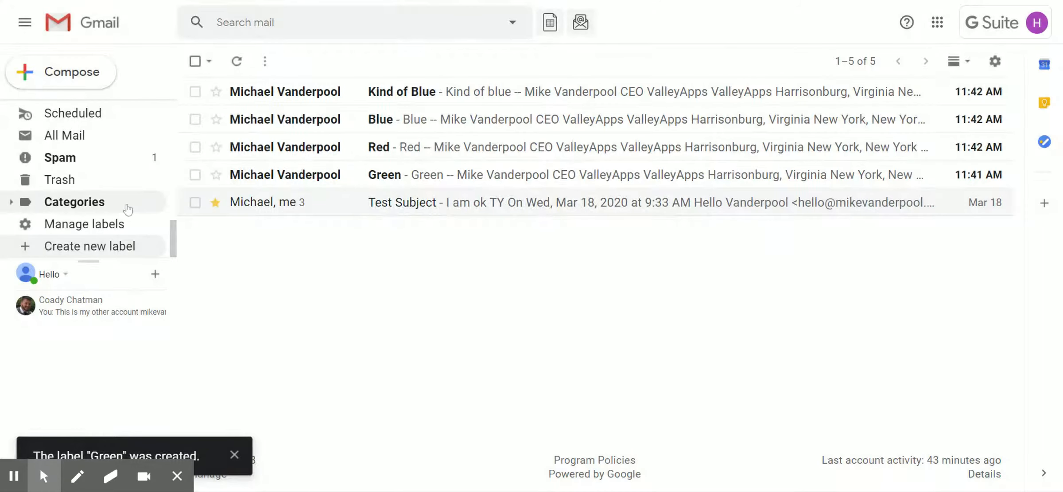
- Open the email titled Green, then go back to the inbox list
scroll(127, 207, "up", 5)
scroll(128, 208, "up", 5)
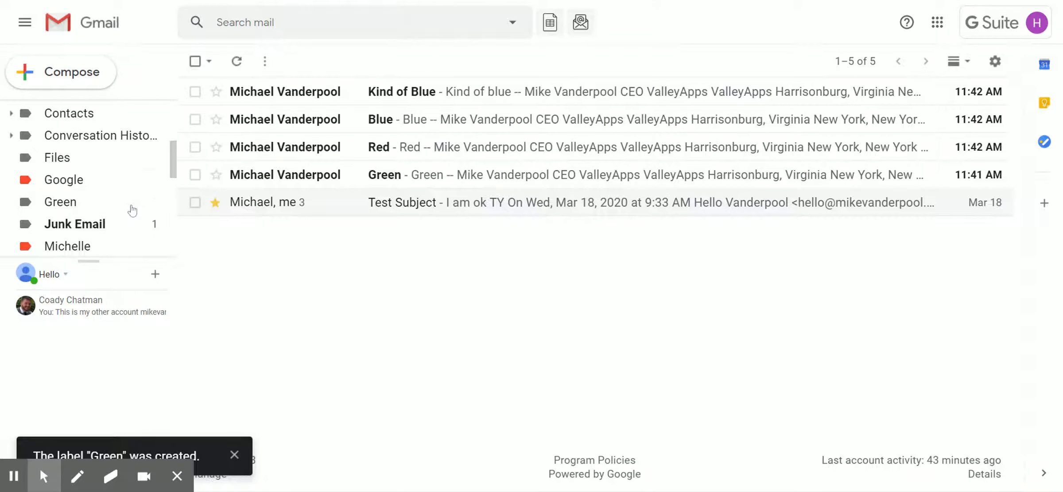
left_click(174, 165)
left_click_drag(174, 164, 174, 180)
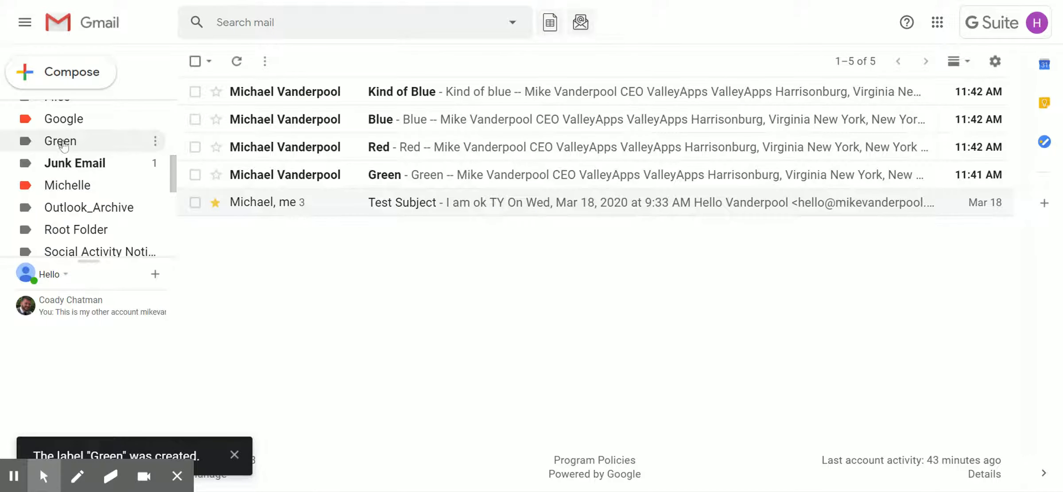
left_click(413, 175)
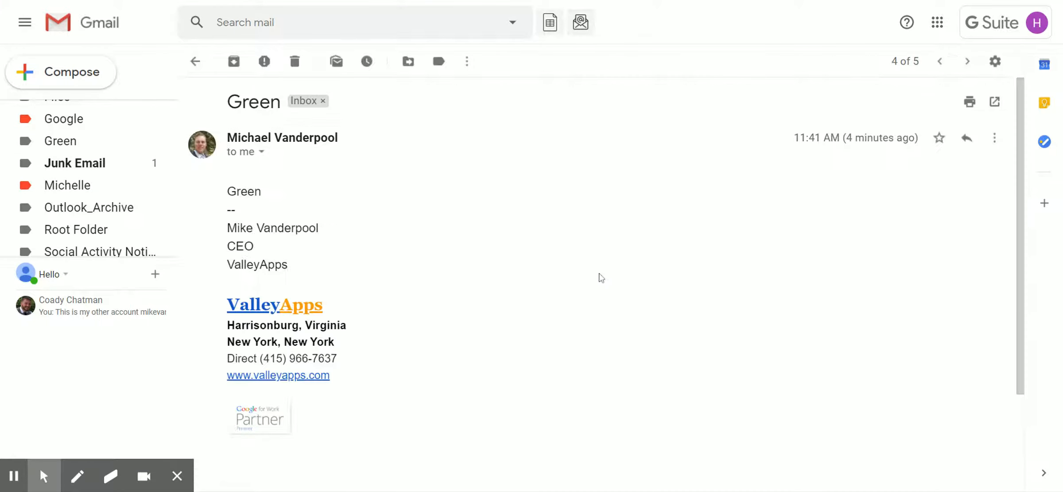
left_click(195, 61)
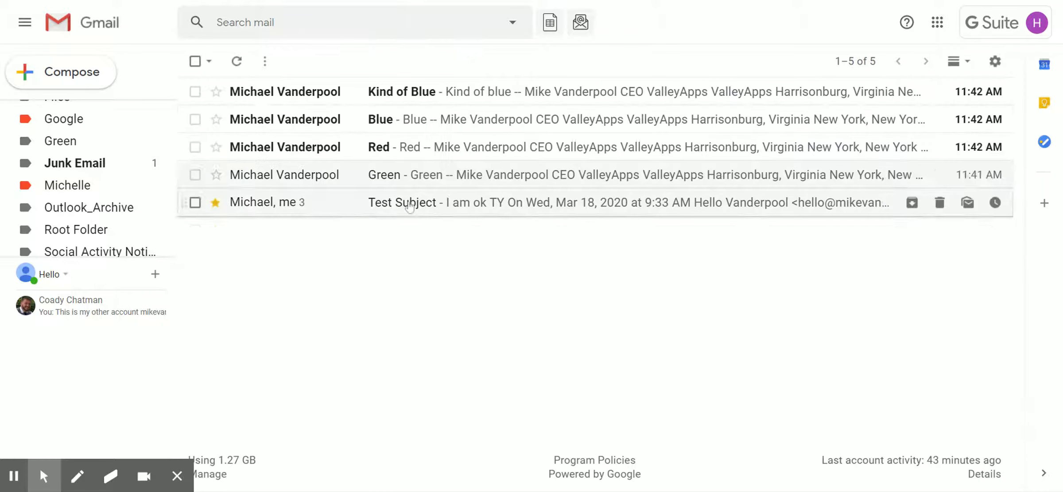
- Select the Green email and look through the Move to options without moving it
left_click_drag(414, 174, 354, 172)
left_click(196, 174)
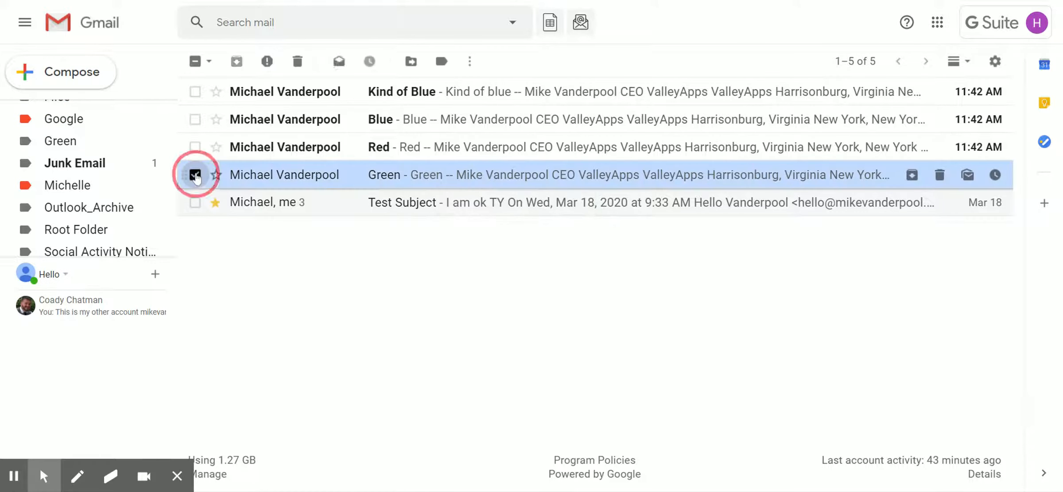
left_click(411, 62)
scroll(510, 212, "down", 5)
scroll(510, 217, "down", 3)
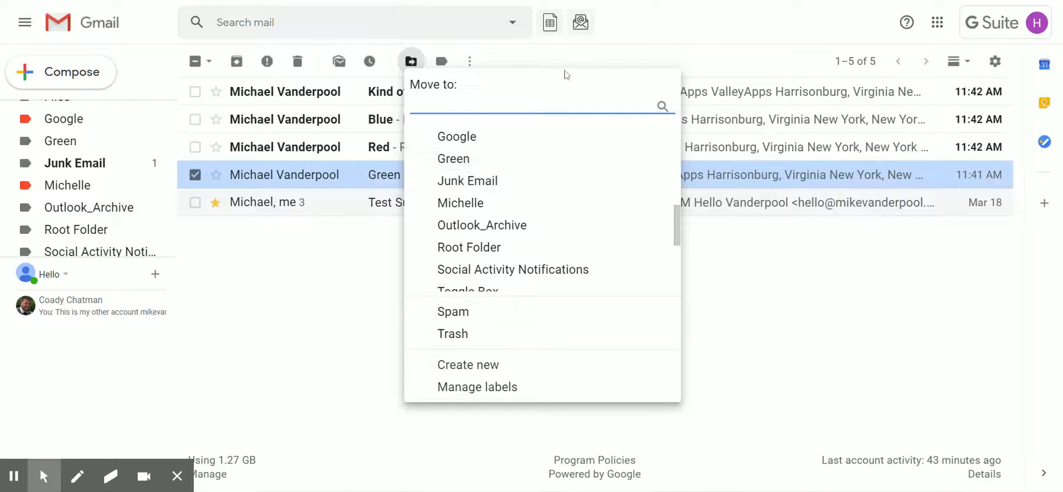
left_click(567, 63)
- Apply the Green label to the Green email, then deselect it
left_click(442, 62)
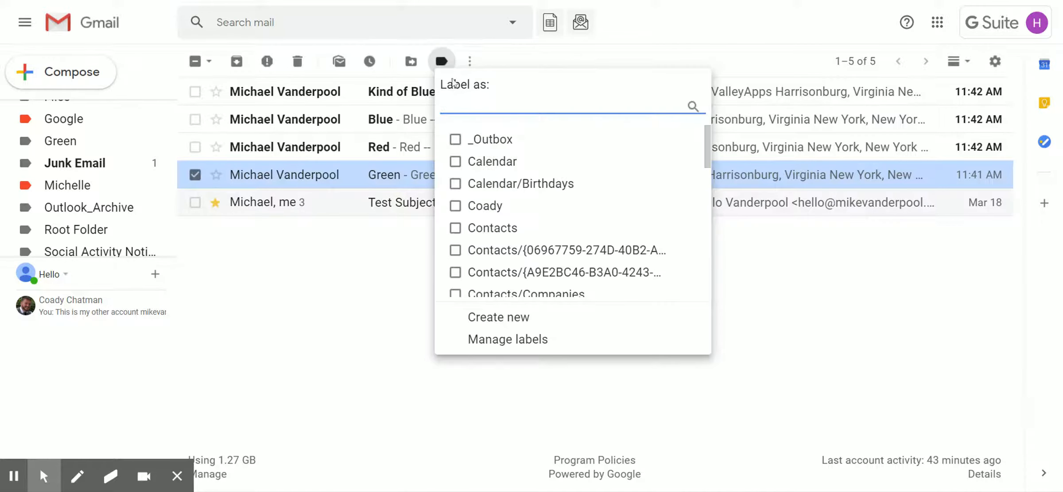
scroll(525, 199, "down", 3)
scroll(525, 199, "down", 4)
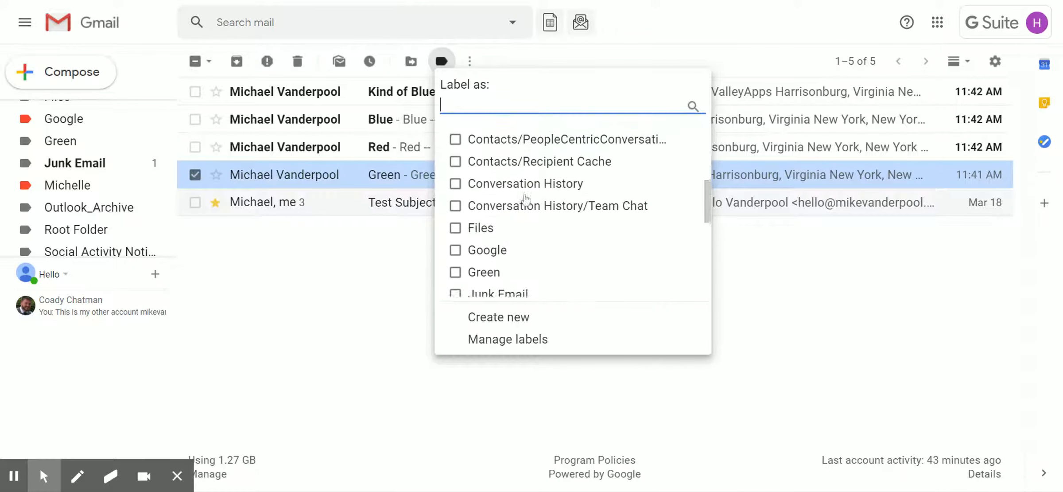
left_click(476, 217)
left_click(512, 320)
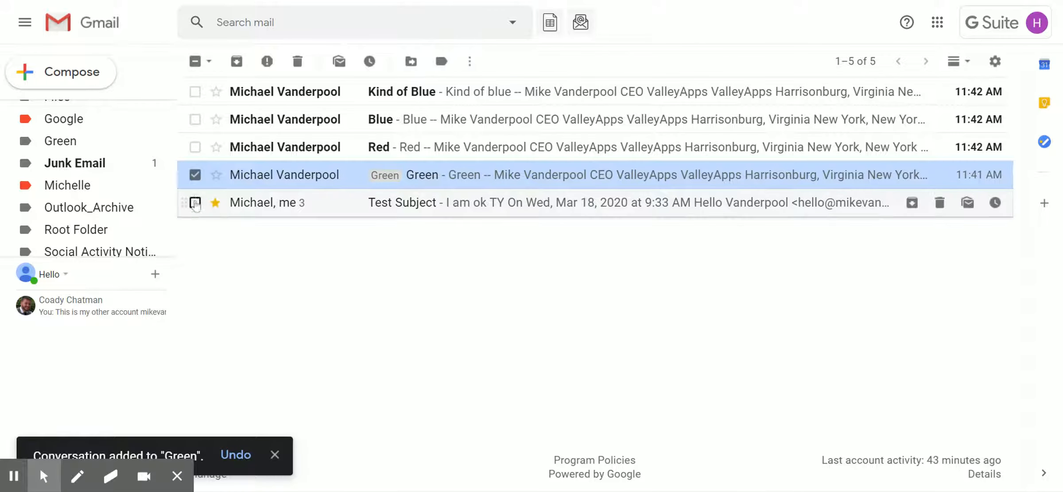
left_click(195, 175)
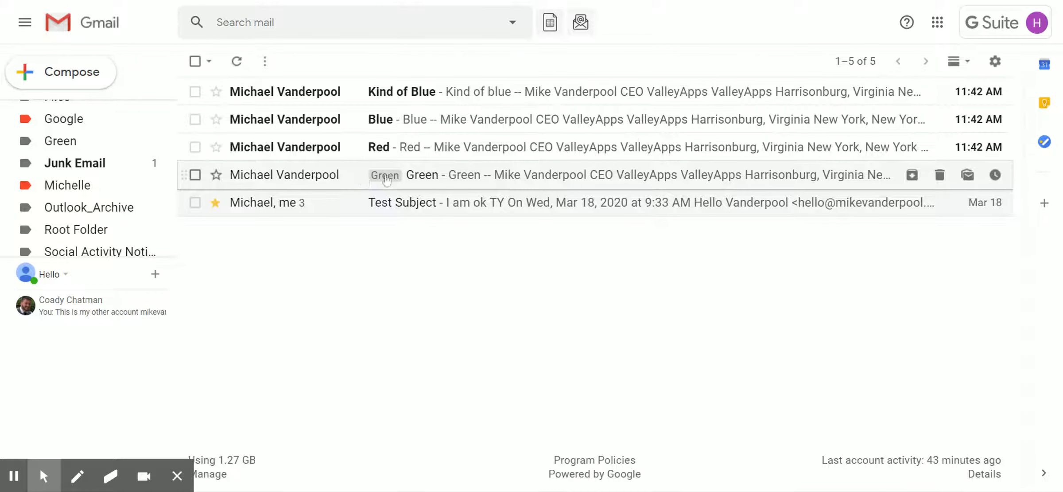
scroll(102, 175, "down", 2)
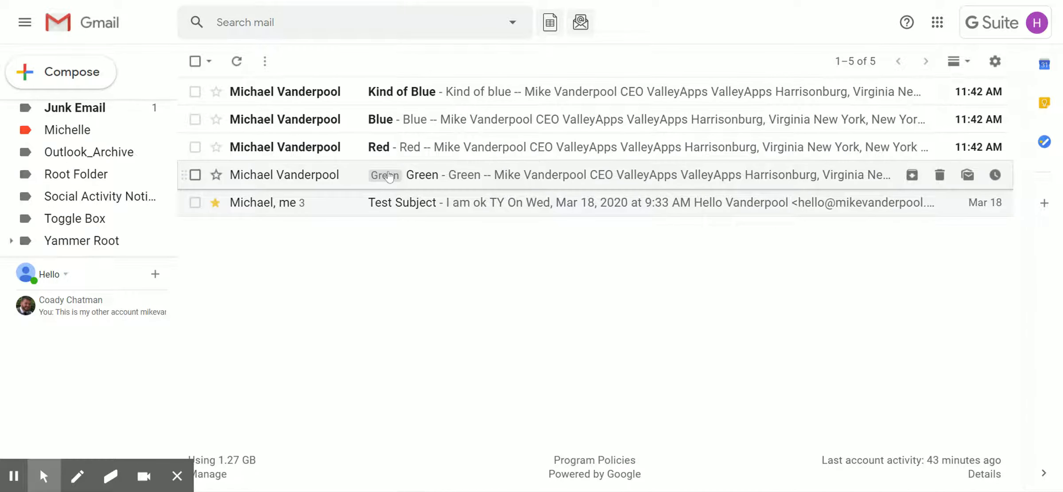
scroll(127, 169, "down", 1)
scroll(127, 169, "down", 1)
scroll(124, 168, "up", 1)
left_click_drag(172, 184, 171, 174)
left_click(58, 165)
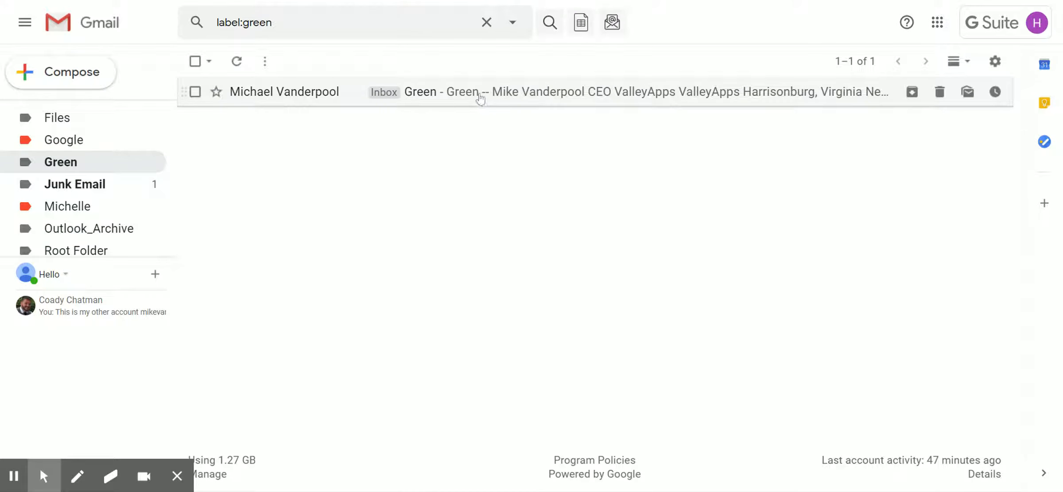
scroll(117, 162, "up", 5)
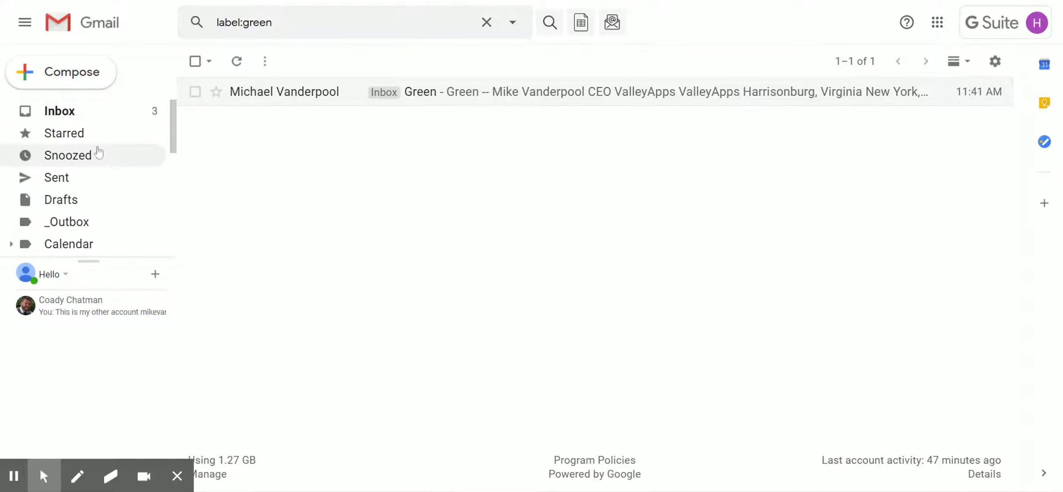
left_click(153, 113)
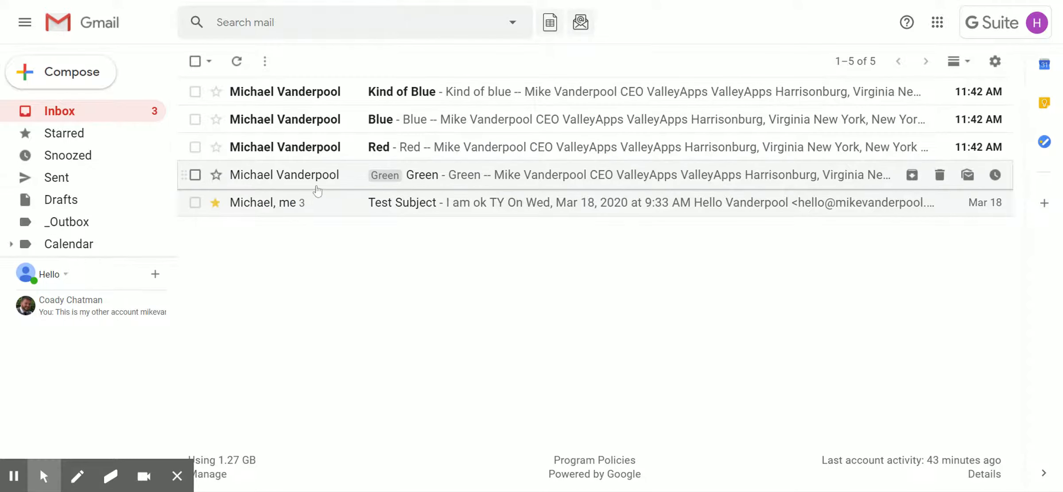
scroll(111, 155, "down", 1)
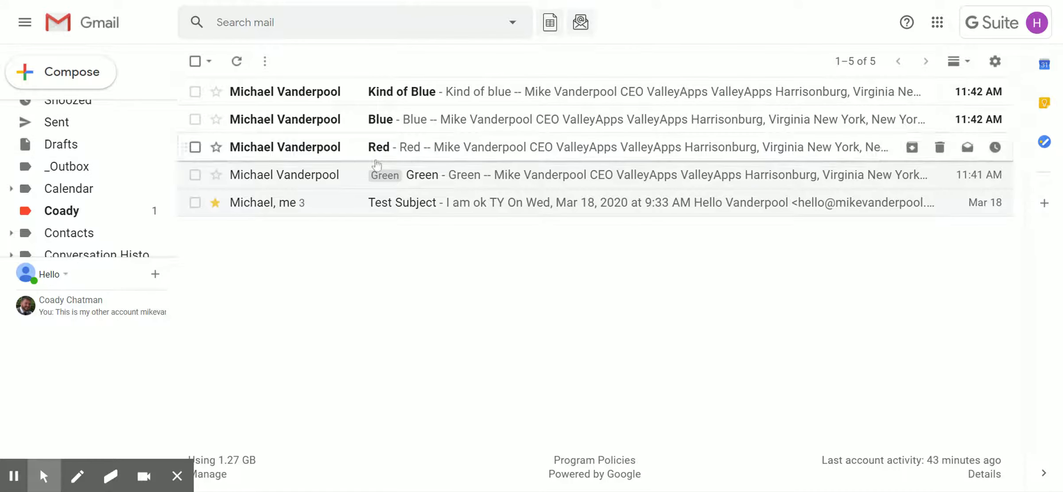
left_click(195, 174)
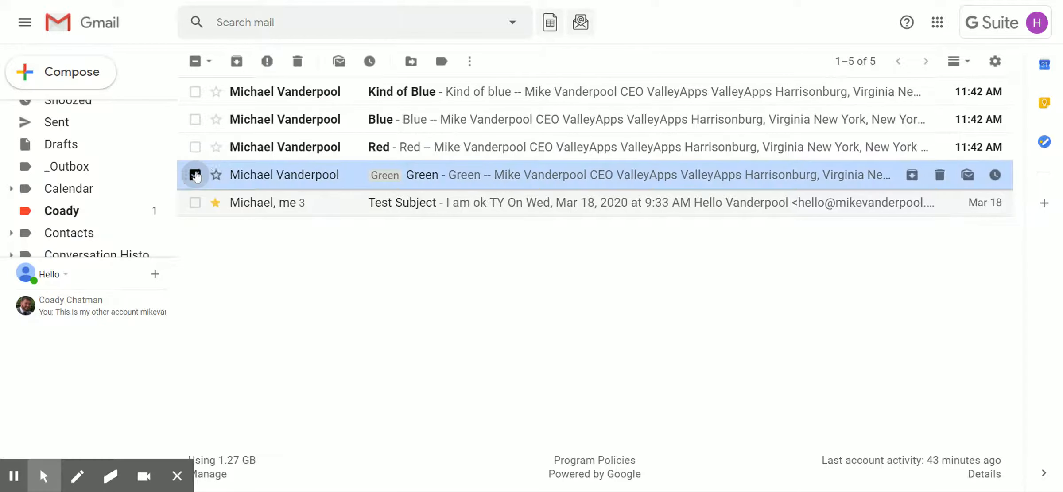
- Drag the Green email onto the sidebar's Green label, then view the Green label
left_click(195, 175)
scroll(84, 186, "down", 2)
left_click_drag(392, 175, 62, 285)
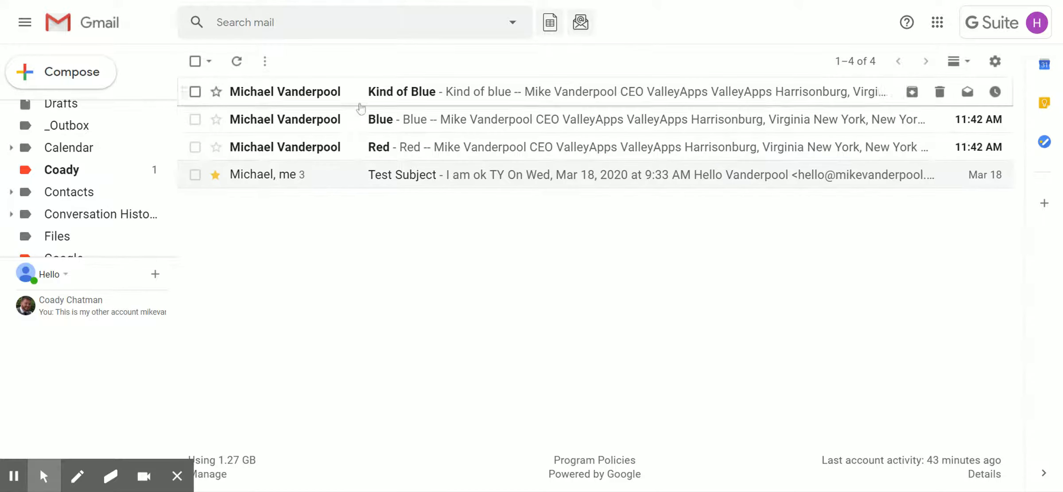
scroll(111, 177, "down", 1)
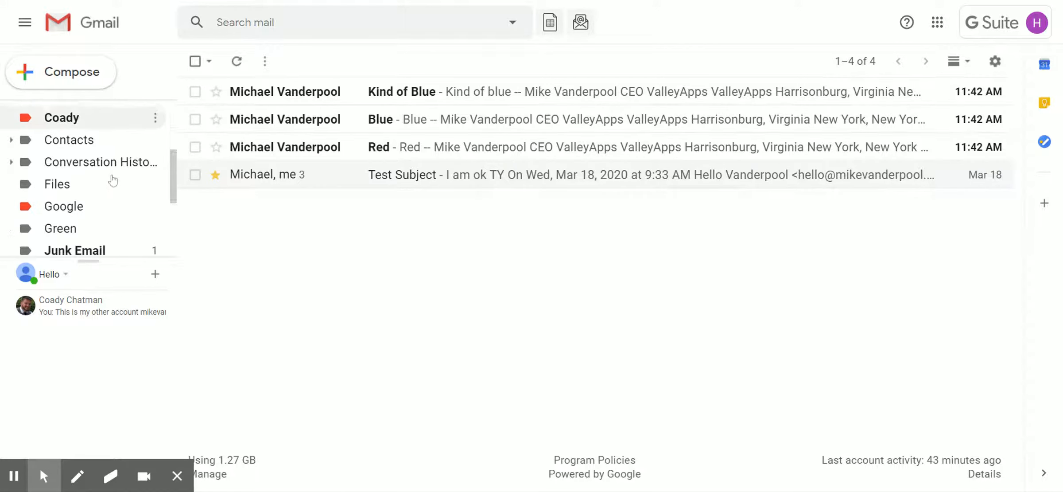
left_click(88, 228)
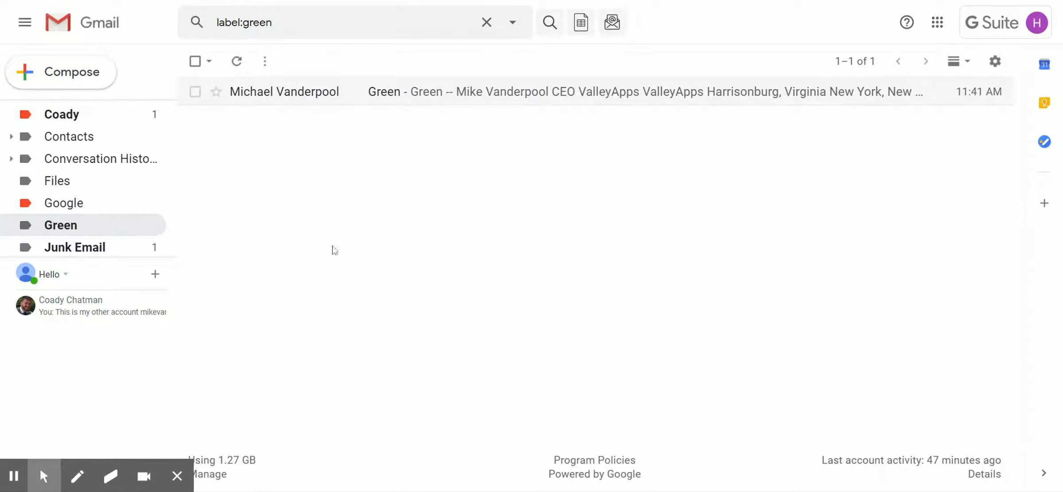
- Drag the Green email from the Green label back into the Inbox and view the Inbox
left_click(195, 92)
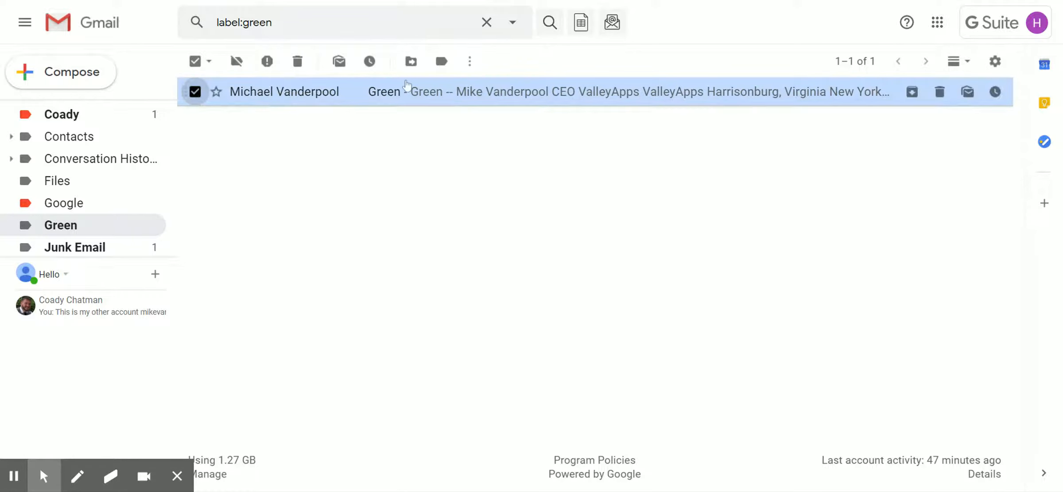
left_click(412, 62)
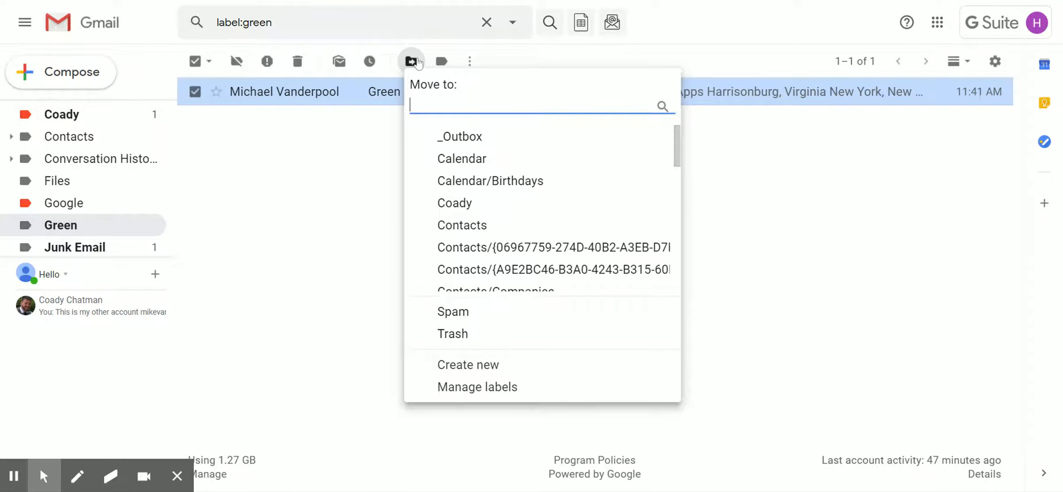
left_click(417, 62)
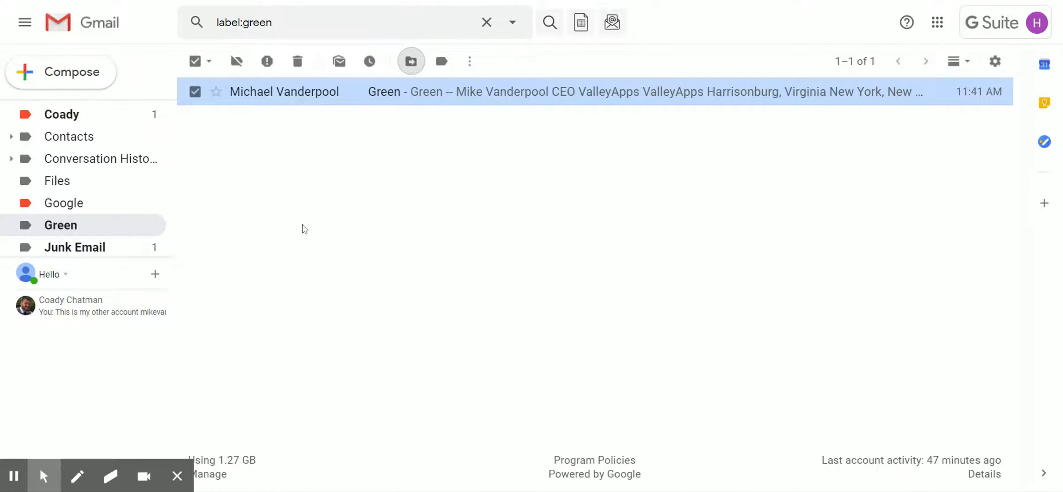
scroll(80, 181, "up", 5)
left_click_drag(250, 94, 68, 113)
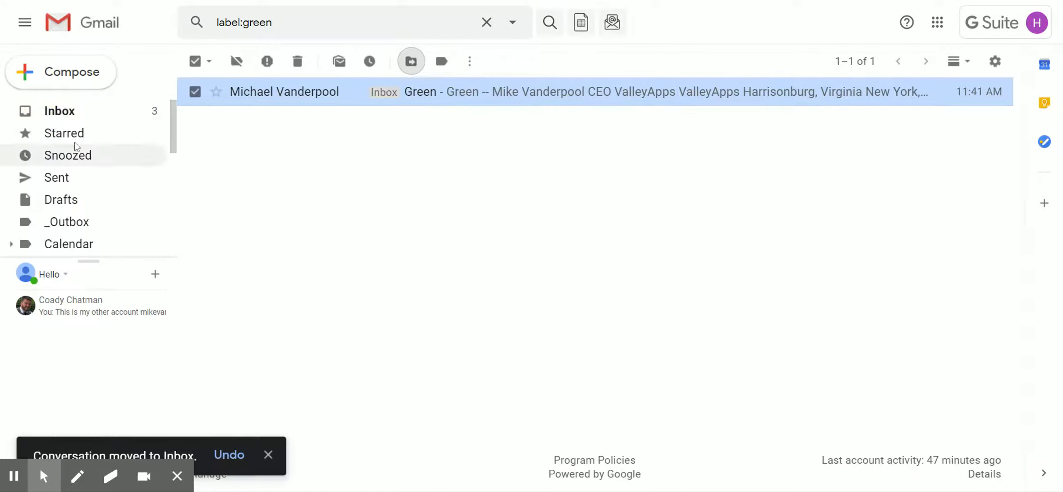
left_click(59, 110)
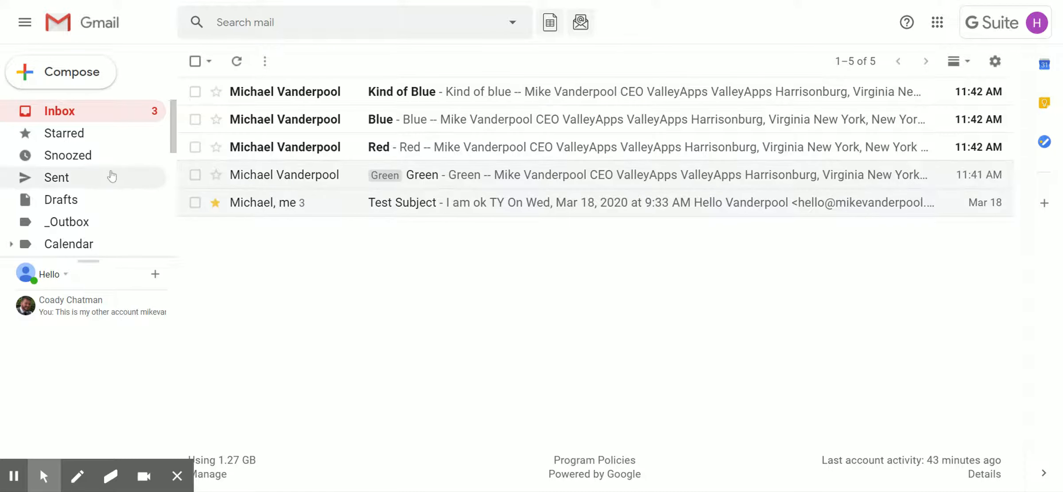
- Open the Green label's options menu in the sidebar
scroll(110, 176, "down", 2)
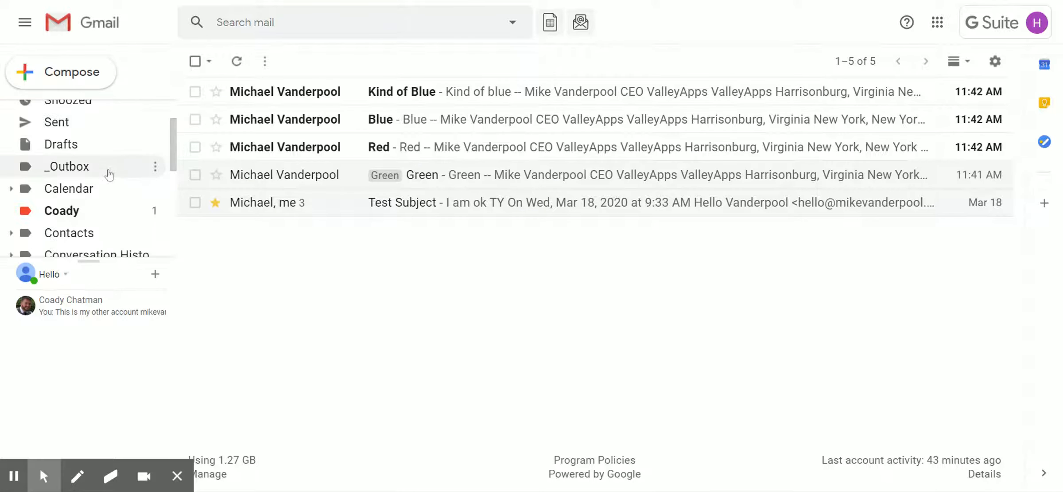
scroll(109, 177, "down", 2)
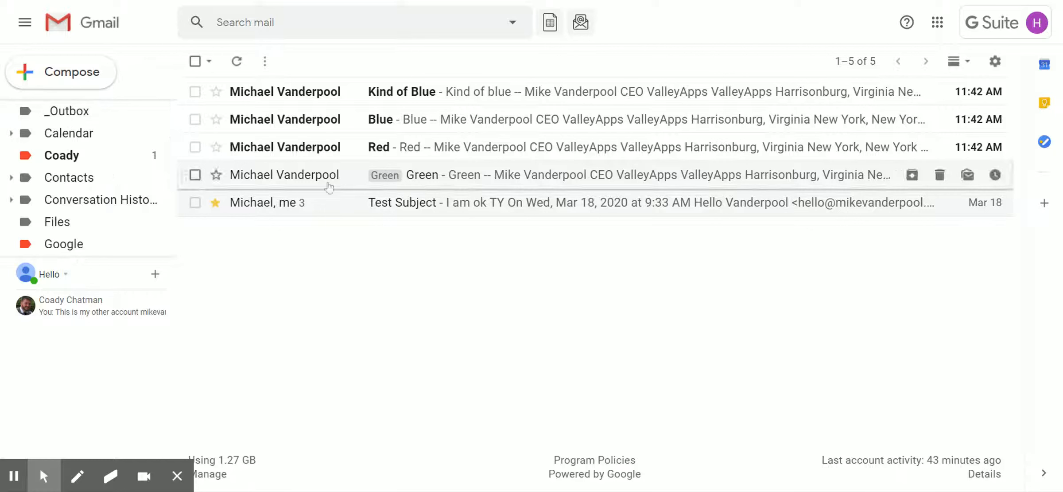
scroll(141, 187, "down", 1)
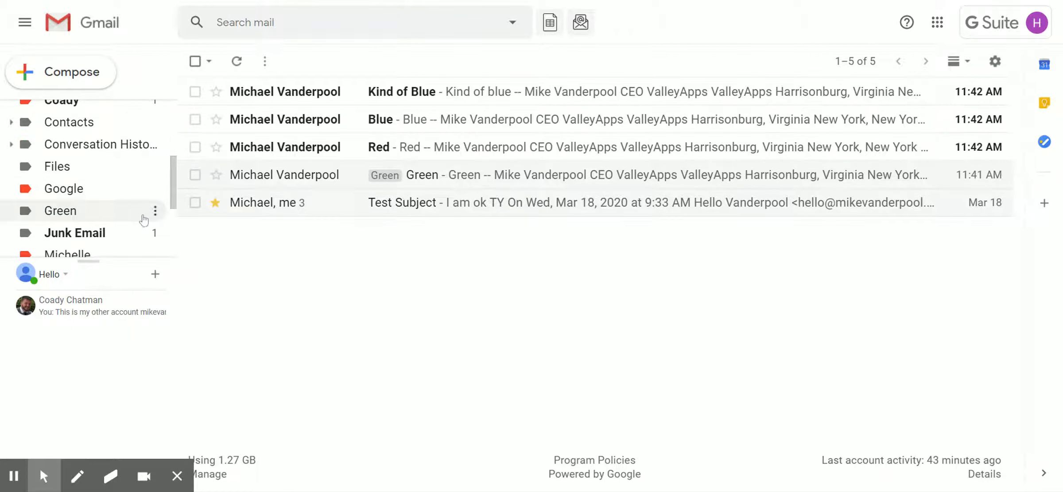
left_click(155, 212)
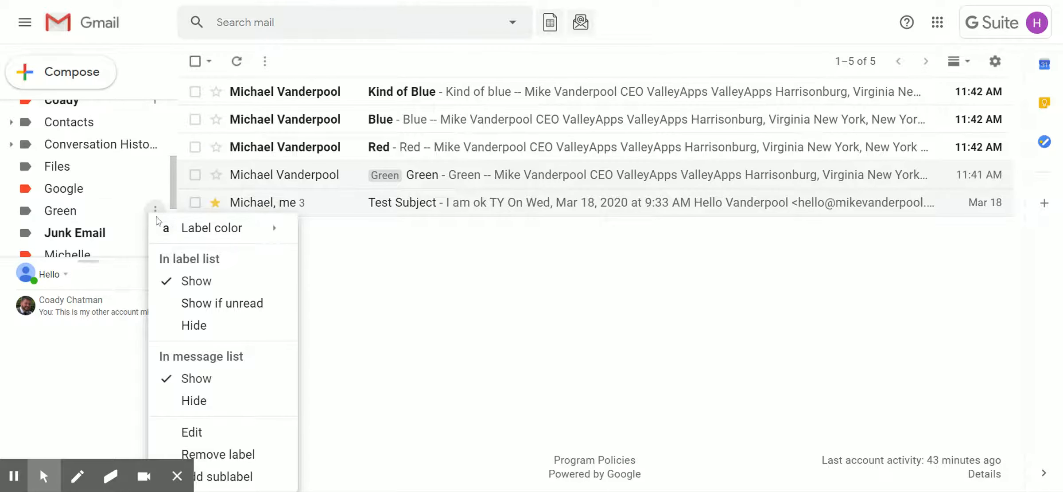
- Colour the Green label dark green and expand the sidebar's remaining labels
mouse_move(269, 228)
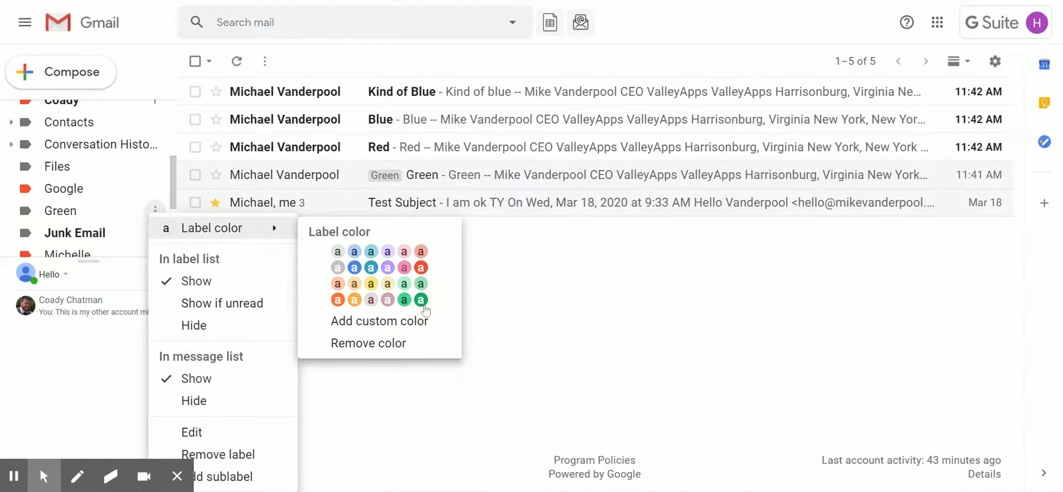
left_click(422, 303)
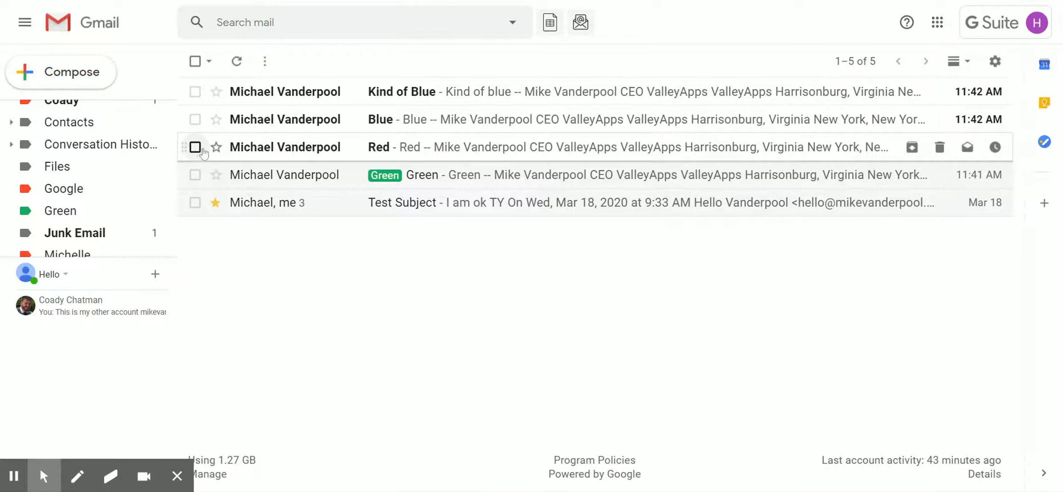
scroll(64, 248, "down", 4)
left_click(65, 247)
scroll(89, 244, "down", 5)
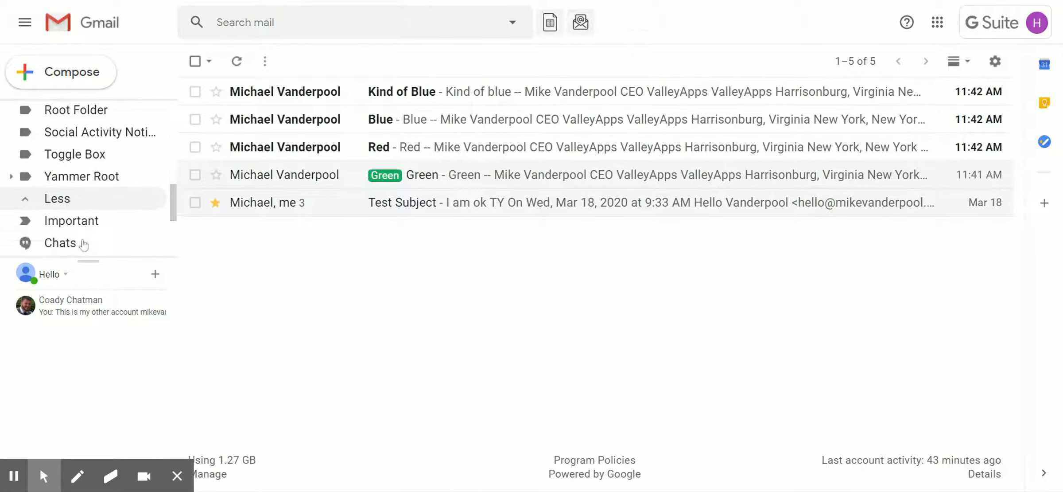
- Create two new labels named 'Red' and 'Blue'
left_click(104, 247)
type("Red")
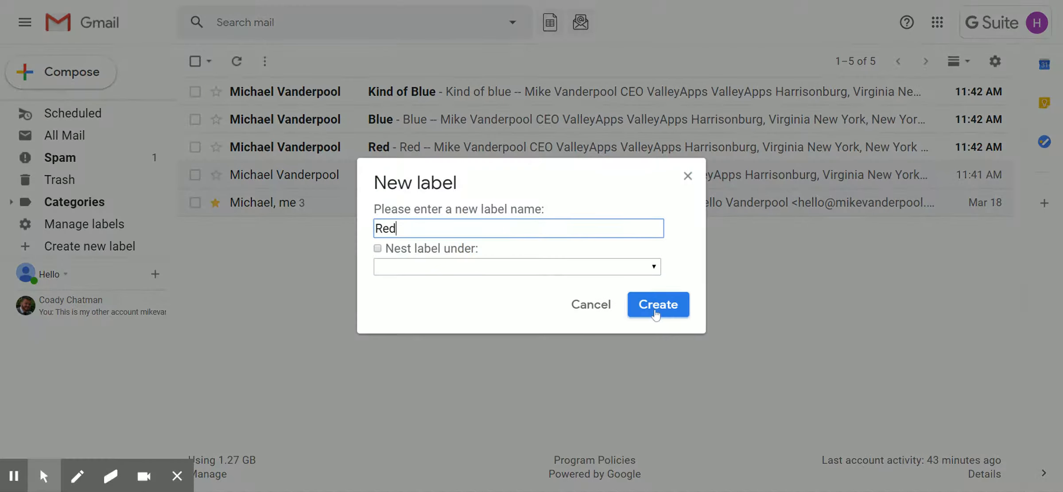
left_click(658, 305)
left_click(112, 255)
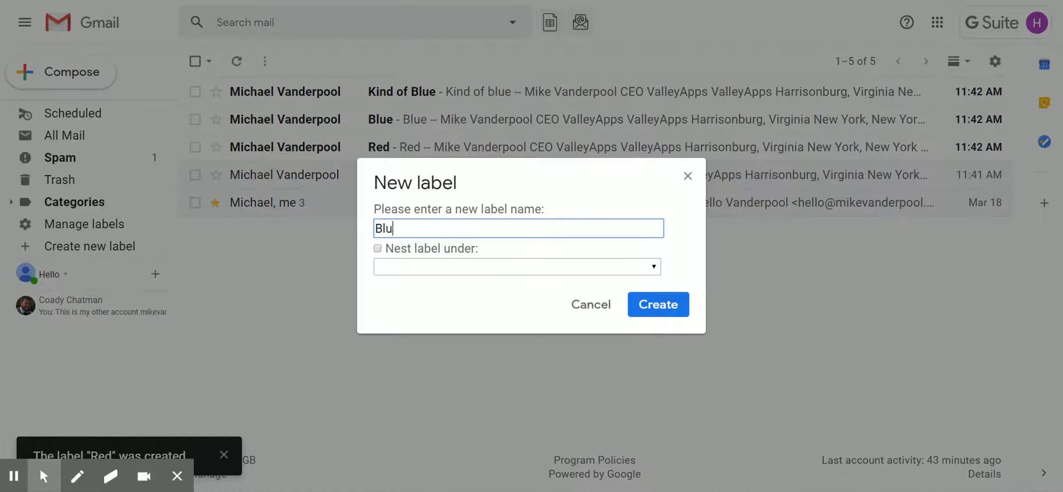
left_click(684, 312)
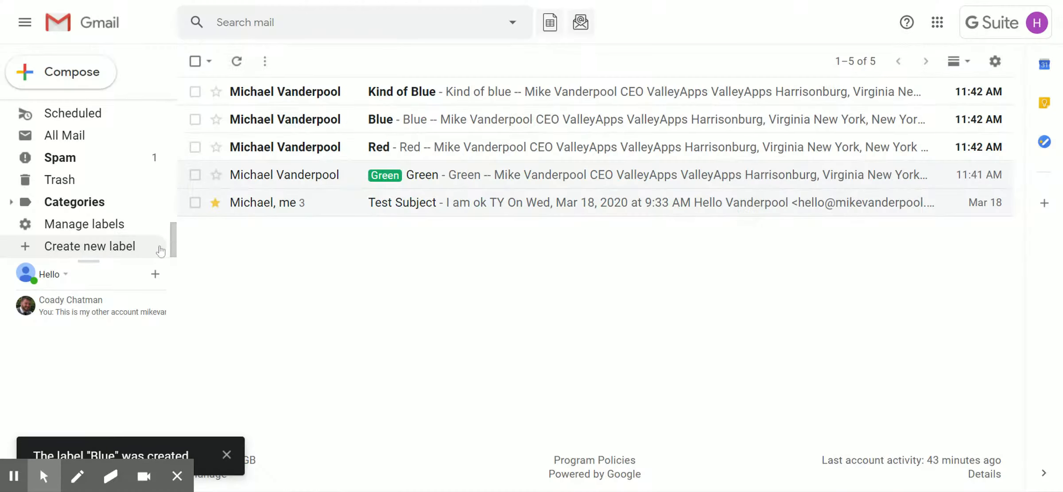
- Create a 'Kind of Blue' label nested under the Blue label
left_click(109, 253)
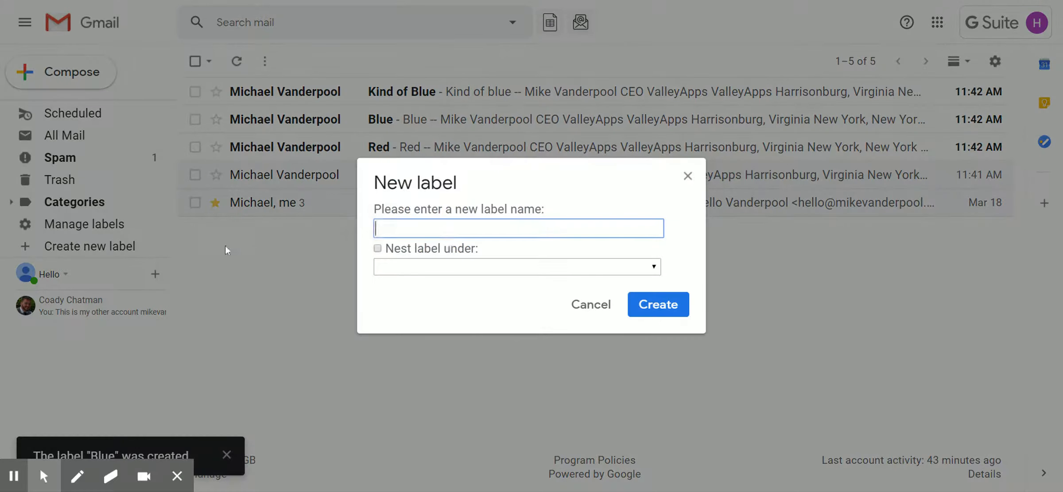
left_click(470, 223)
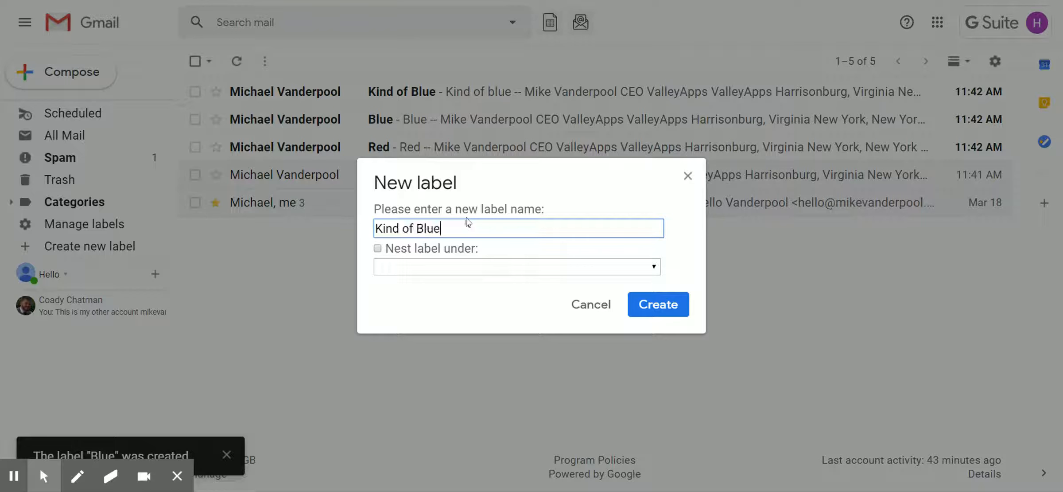
left_click(377, 247)
left_click(470, 271)
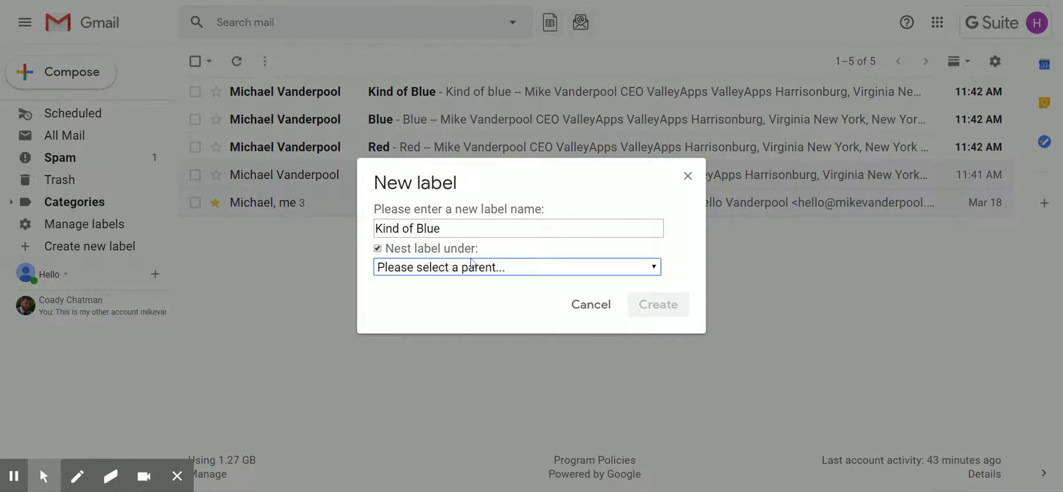
left_click(502, 286)
left_click(471, 222)
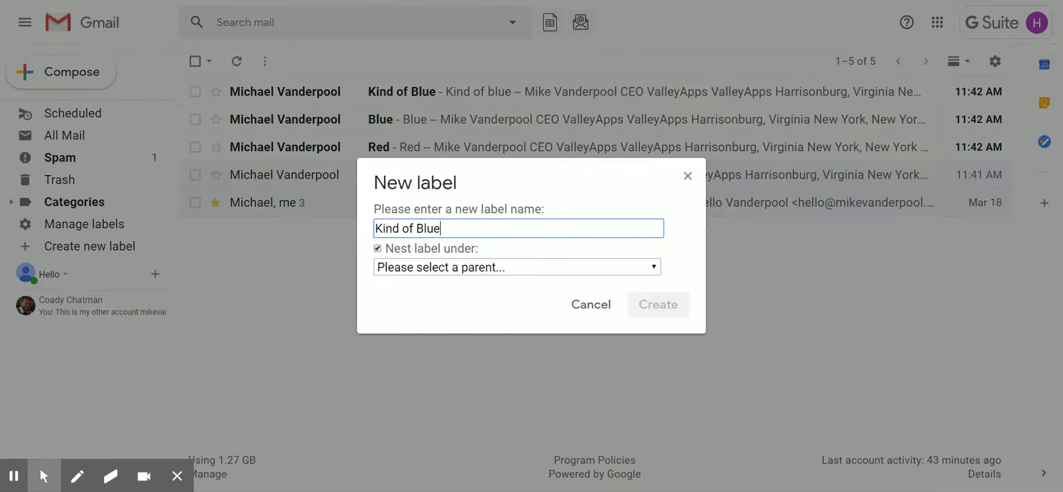
left_click(517, 269)
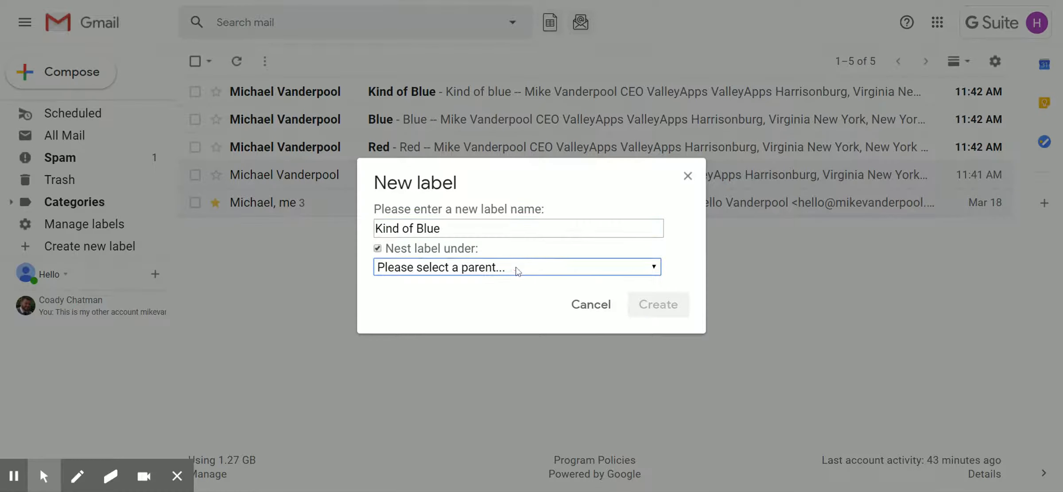
left_click(501, 294)
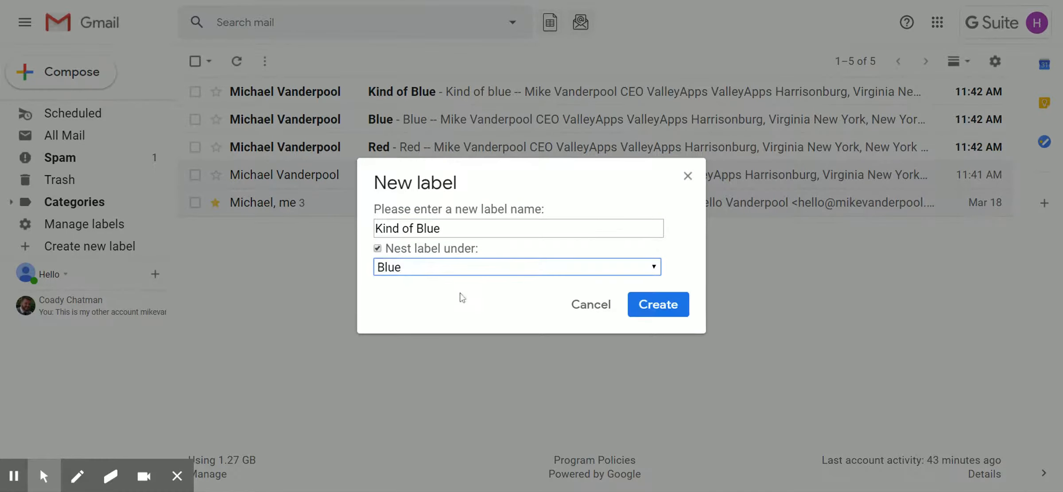
left_click(676, 302)
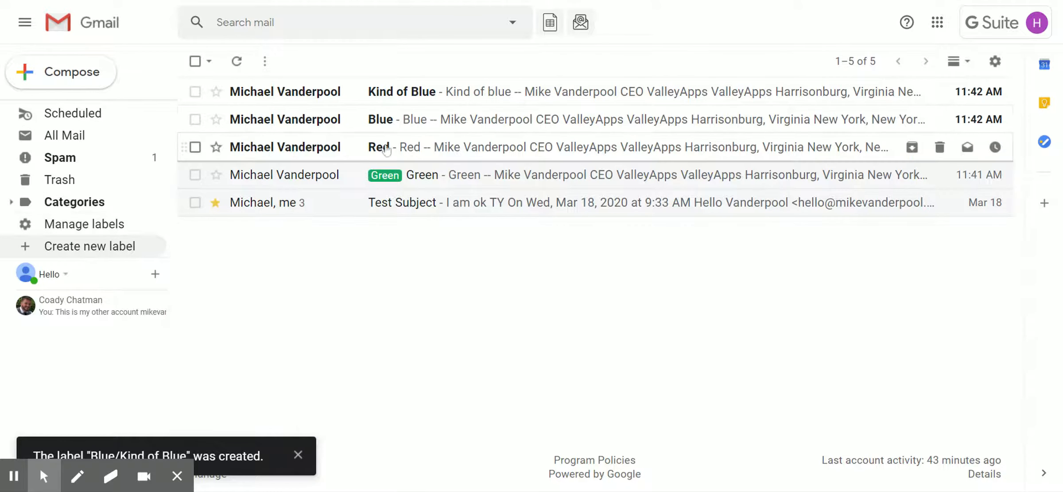
left_click_drag(174, 240, 169, 186)
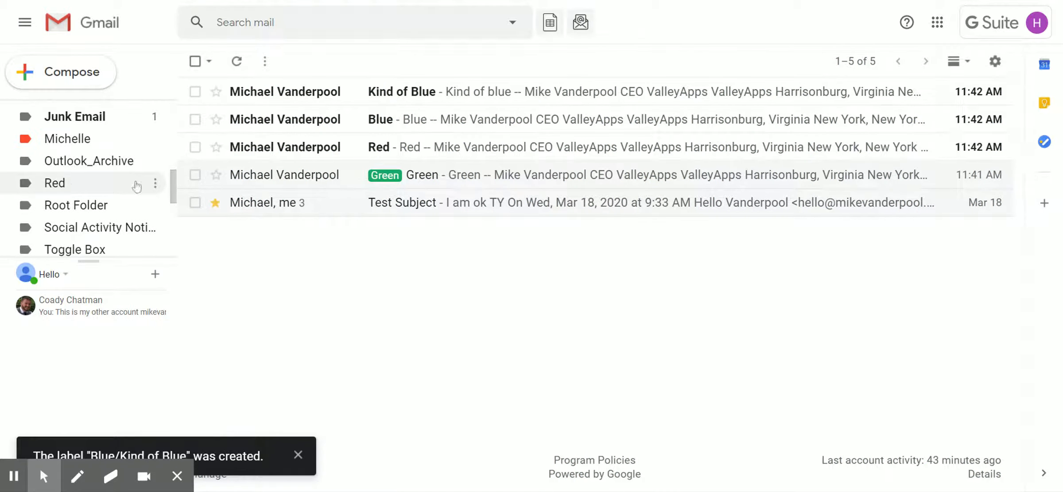
- Set the Red label's colour to red
left_click(156, 184)
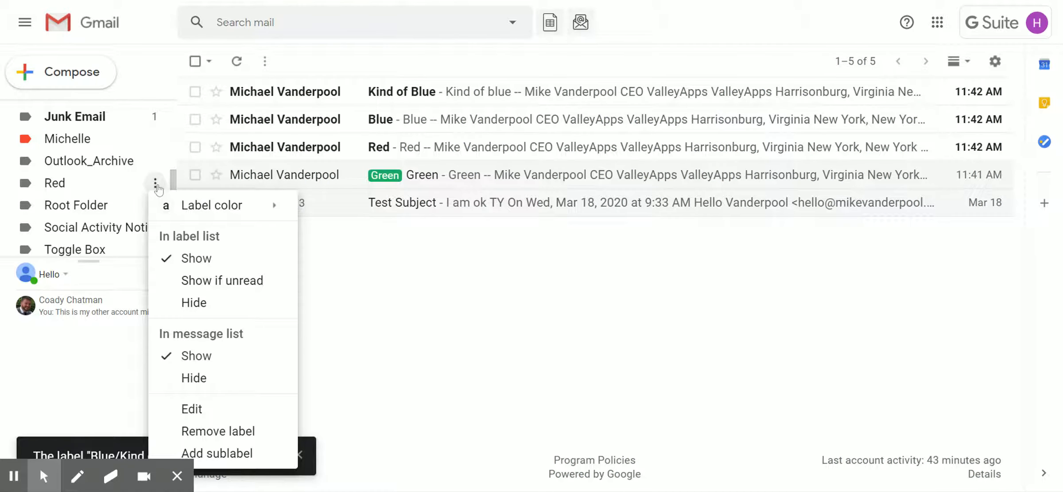
left_click(251, 206)
left_click(421, 245)
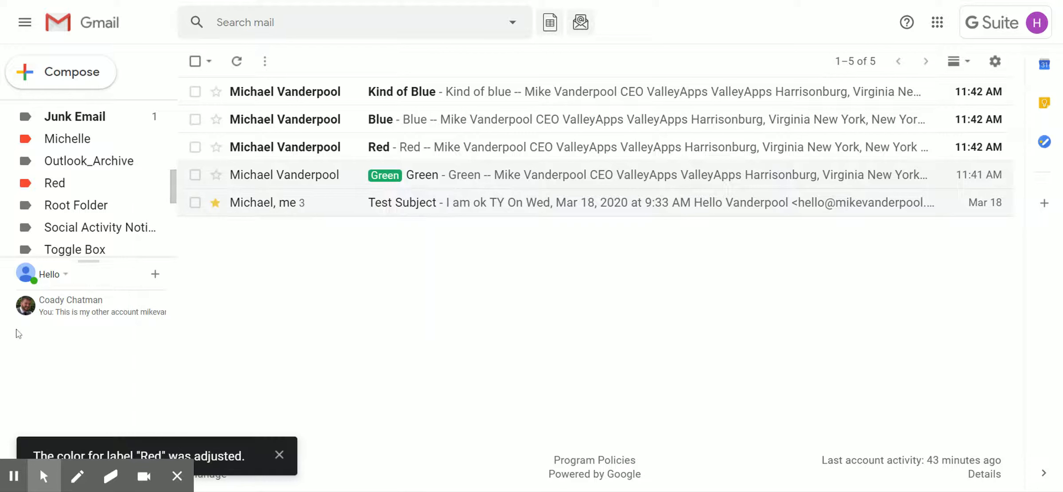
- Apply the Red label to the Red email, then deselect it
left_click(195, 148)
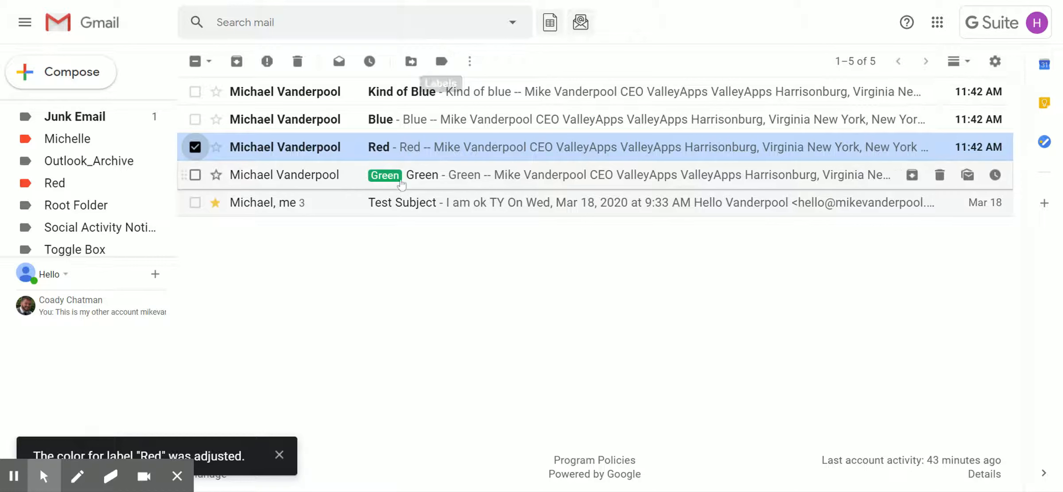
left_click(441, 61)
scroll(512, 197, "down", 5)
scroll(513, 197, "down", 5)
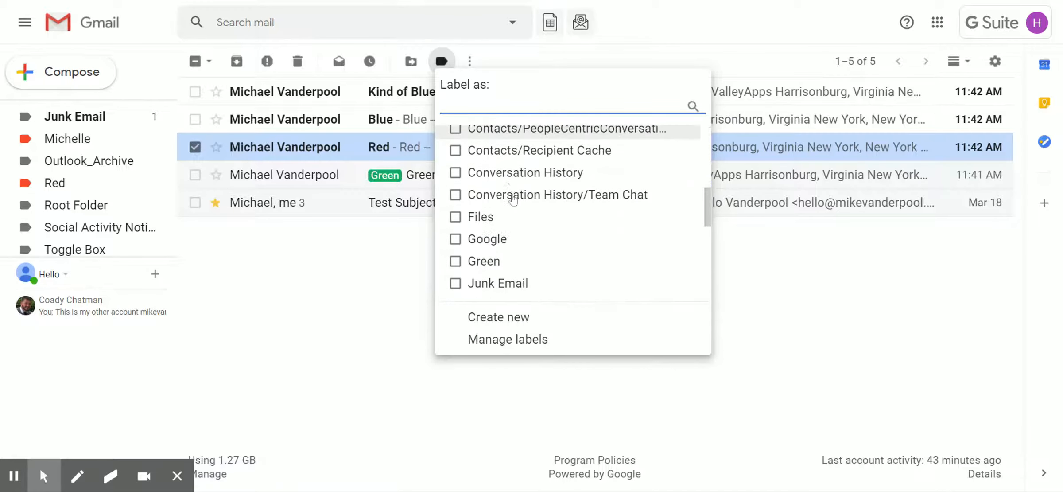
left_click(455, 239)
left_click(511, 320)
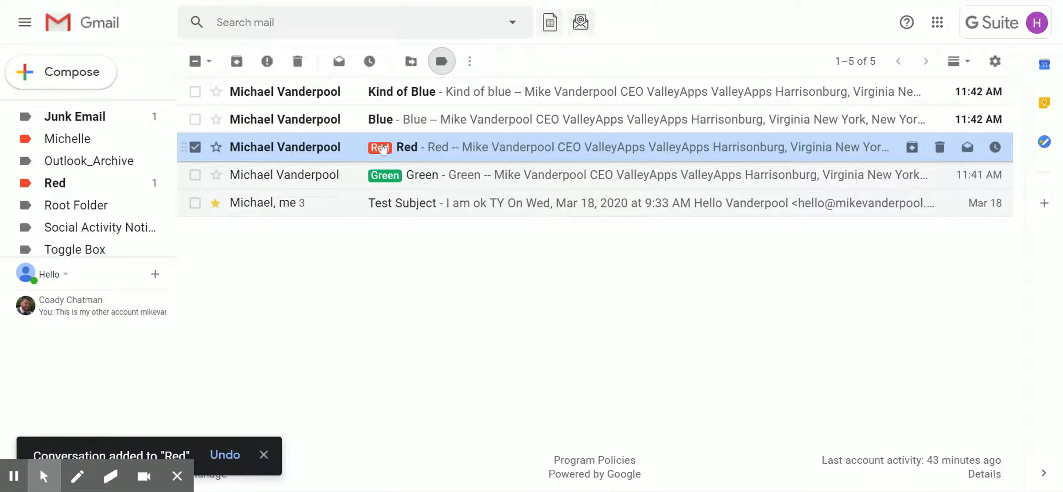
left_click(313, 275)
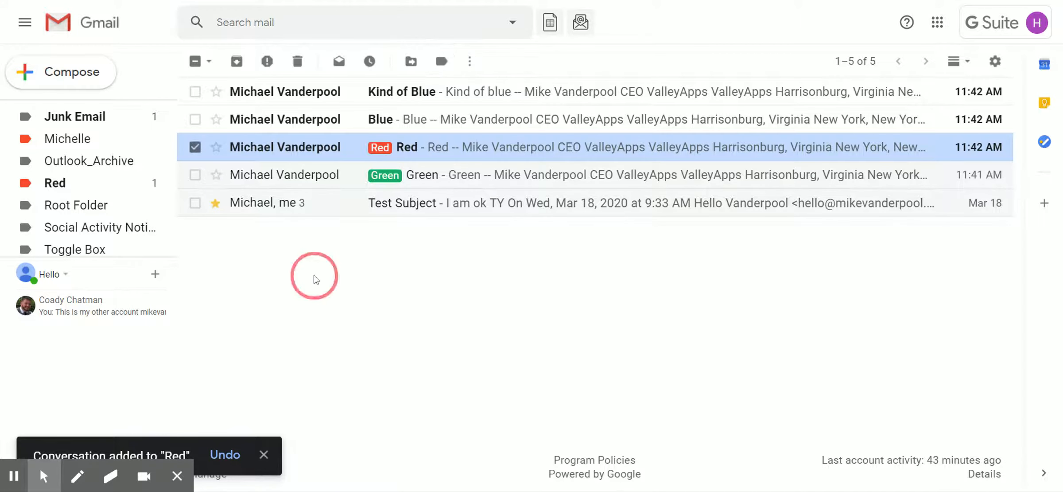
left_click(195, 146)
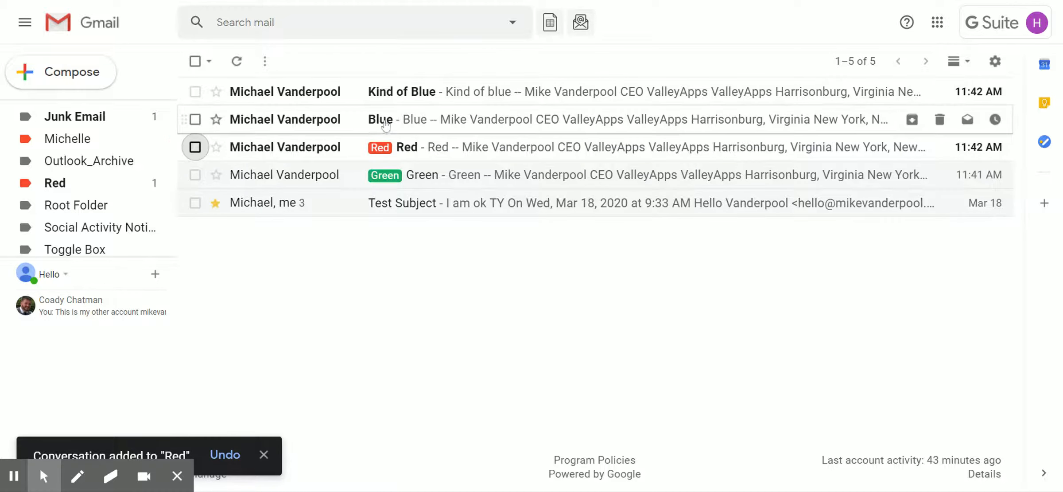
- Colour only the Blue label blue, leaving its sublabels unchanged
scroll(84, 175, "down", 2)
scroll(84, 176, "down", 4)
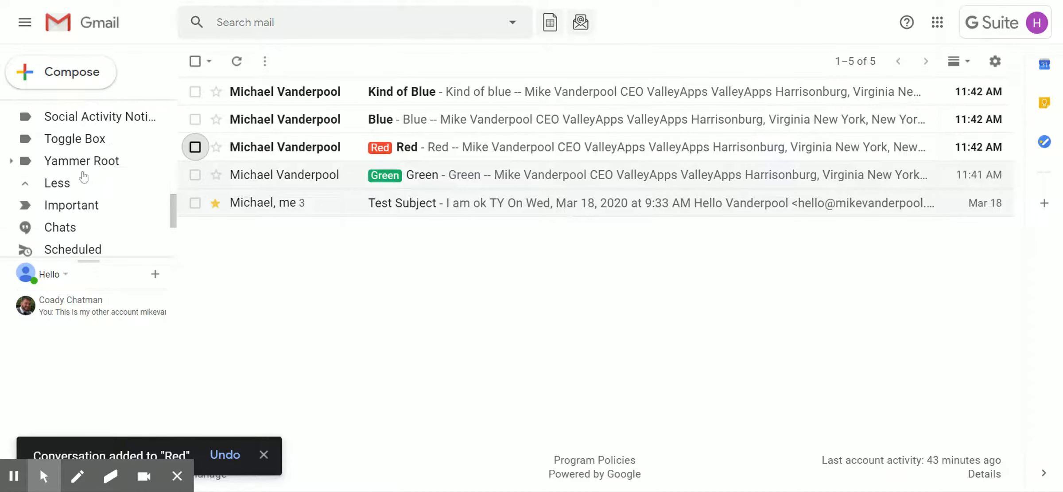
left_click_drag(178, 230, 175, 141)
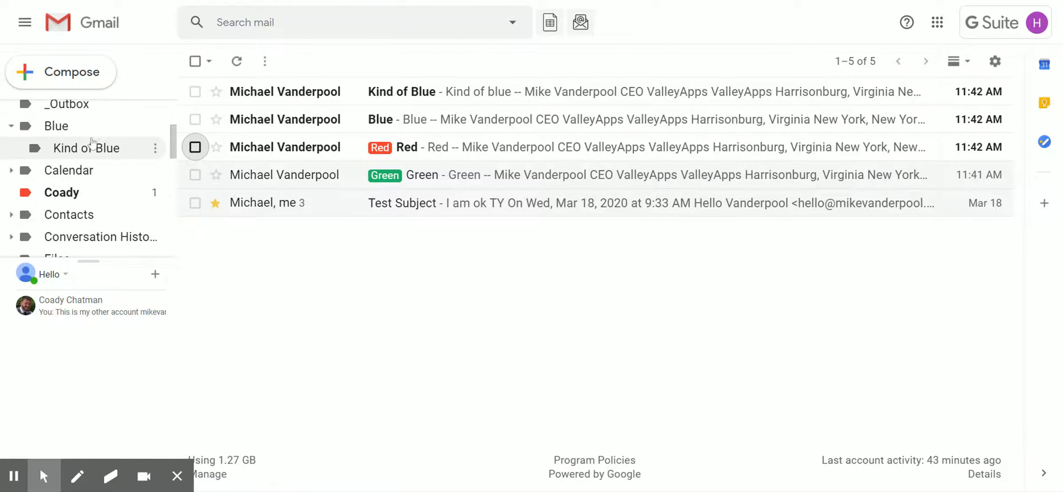
left_click(155, 126)
mouse_move(229, 158)
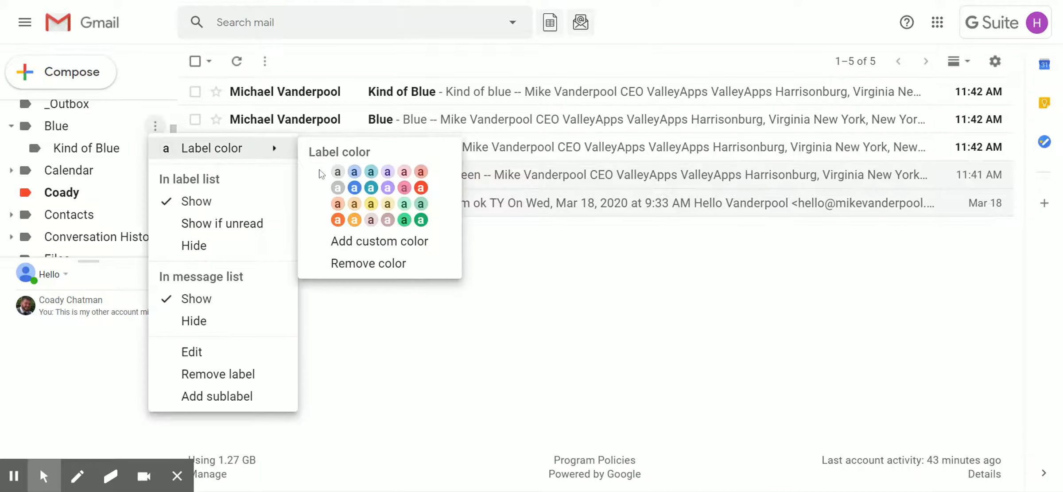
left_click(354, 188)
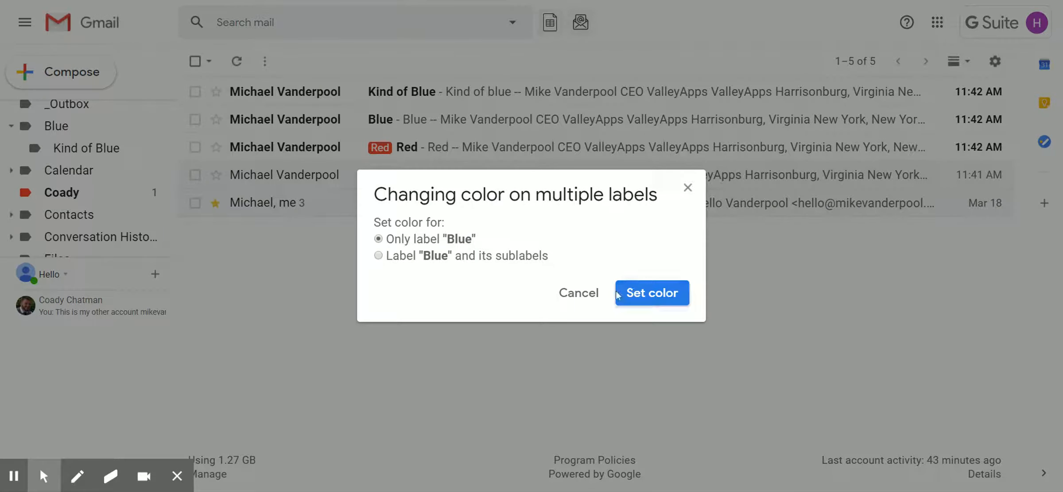
left_click(647, 293)
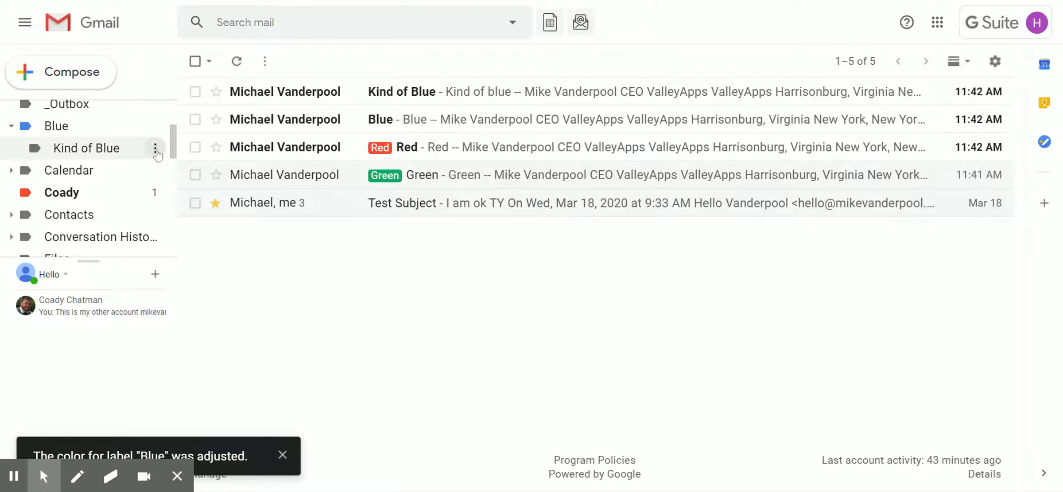
- Colour the Kind of Blue sublabel light blue
left_click(157, 150)
mouse_move(241, 177)
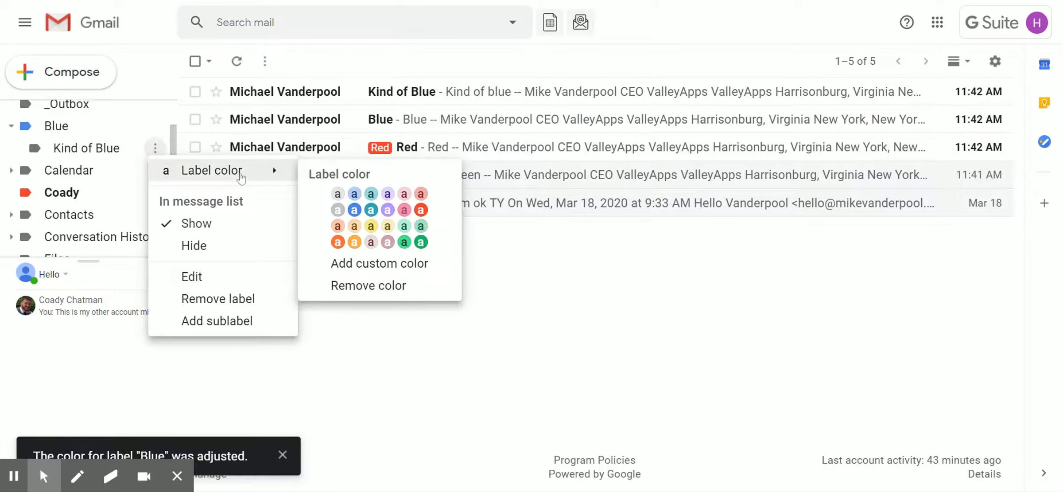
left_click(354, 193)
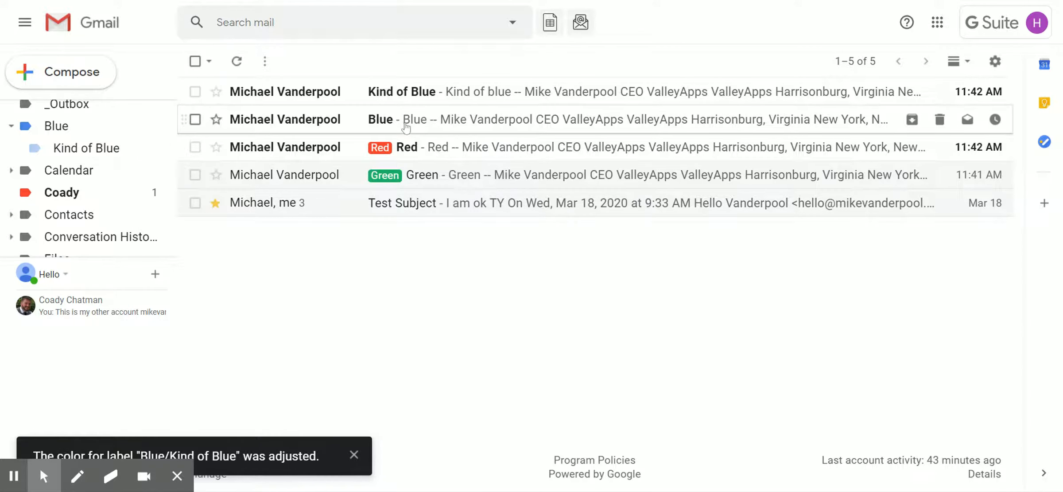
left_click(195, 119)
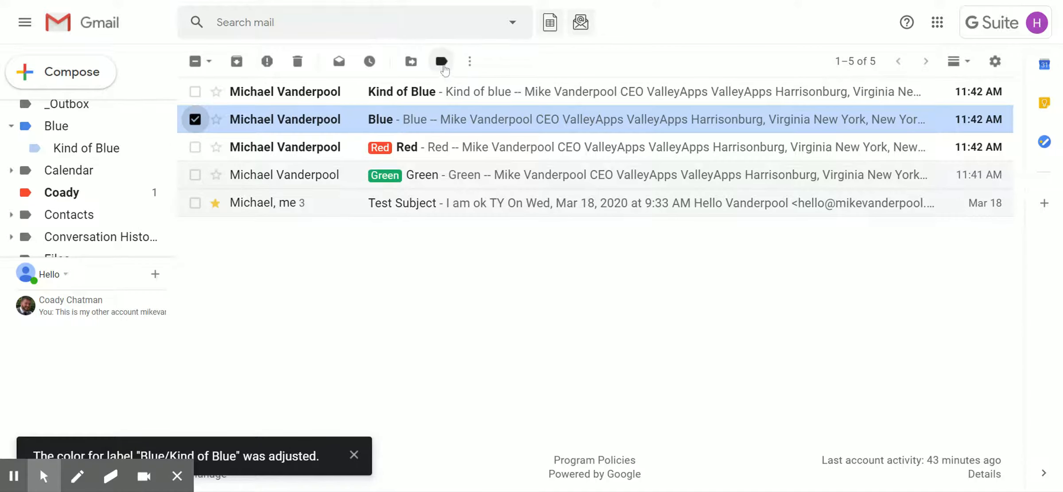
left_click(442, 62)
left_click(554, 161)
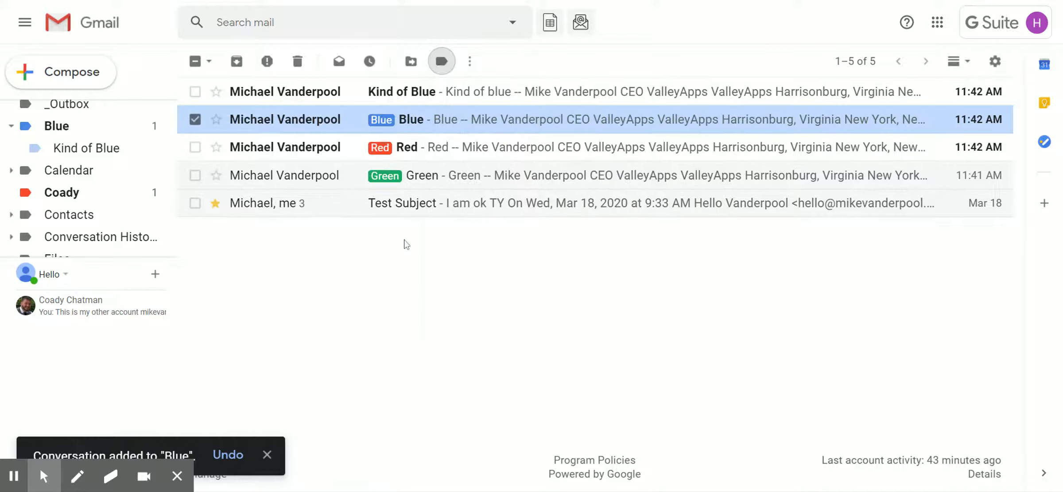
left_click(196, 119)
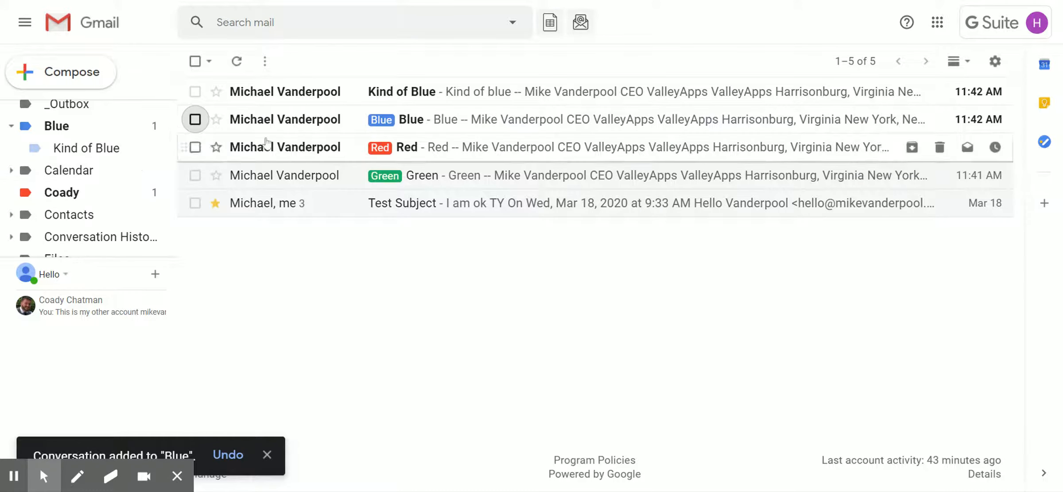
left_click_drag(395, 87, 86, 191)
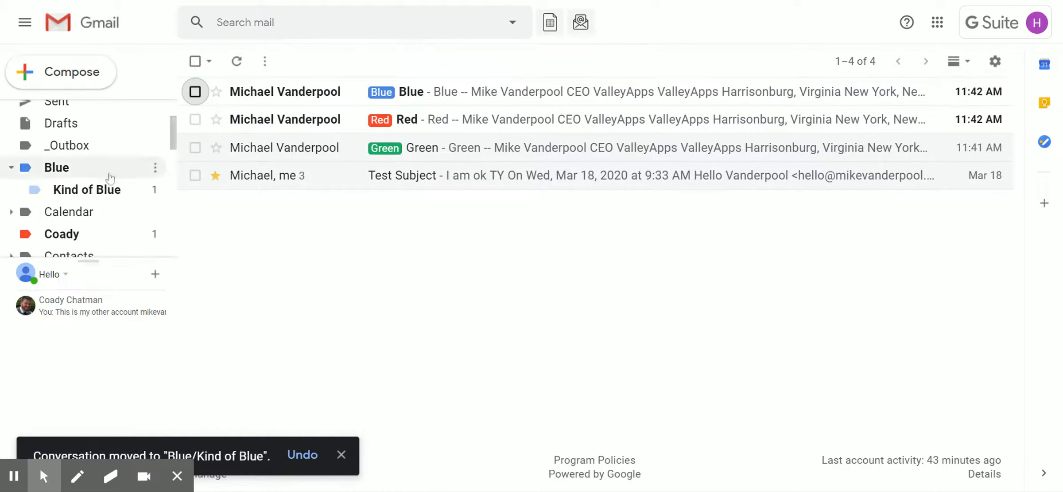
left_click(99, 193)
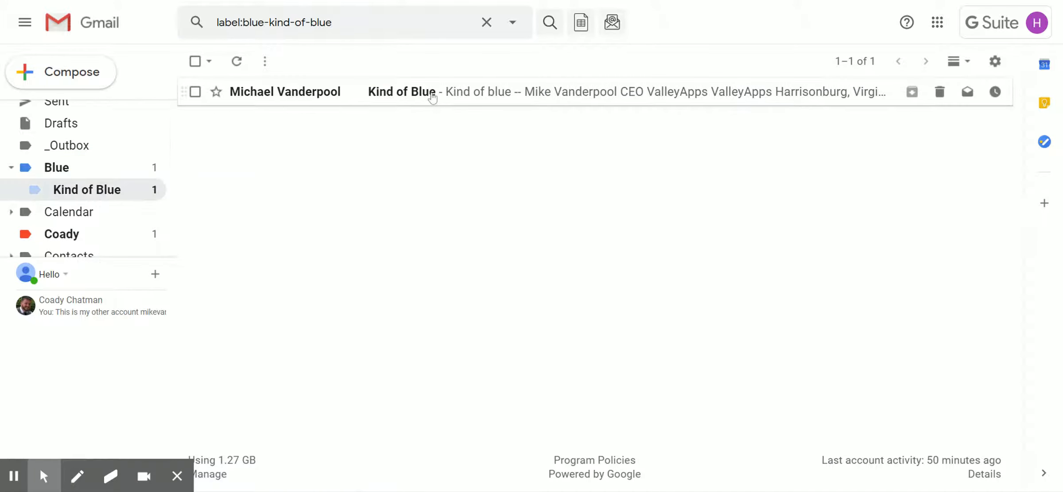
left_click(11, 169)
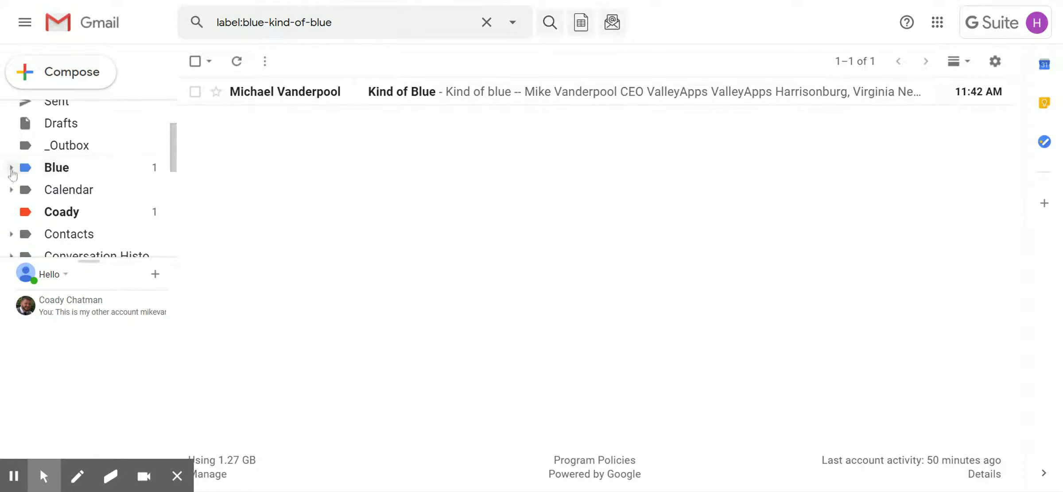
left_click(10, 167)
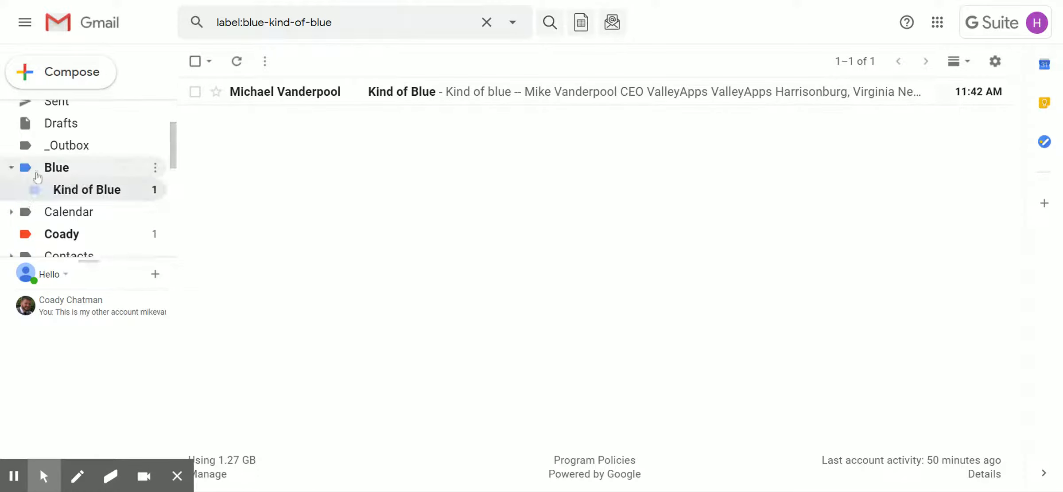
left_click(78, 172)
left_click(81, 190)
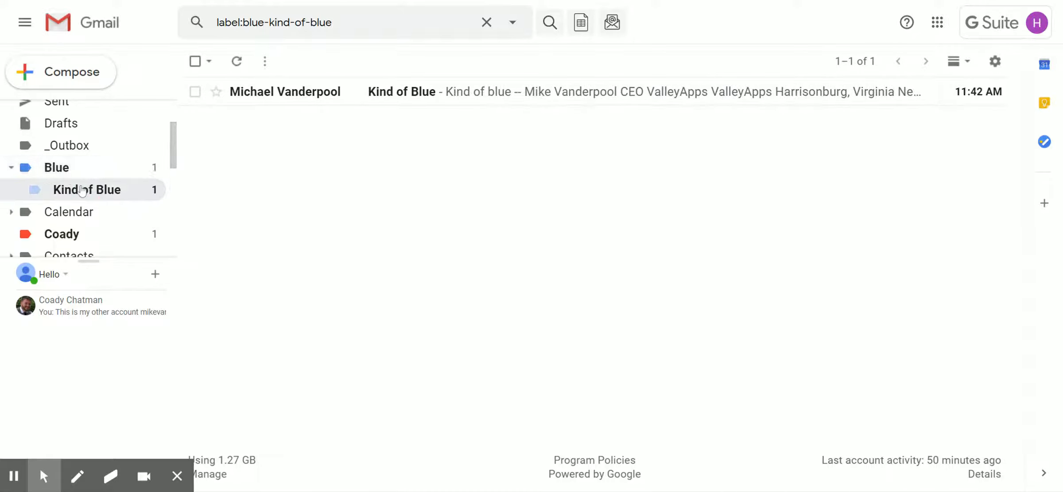
scroll(102, 183, "down", 5)
scroll(102, 182, "down", 3)
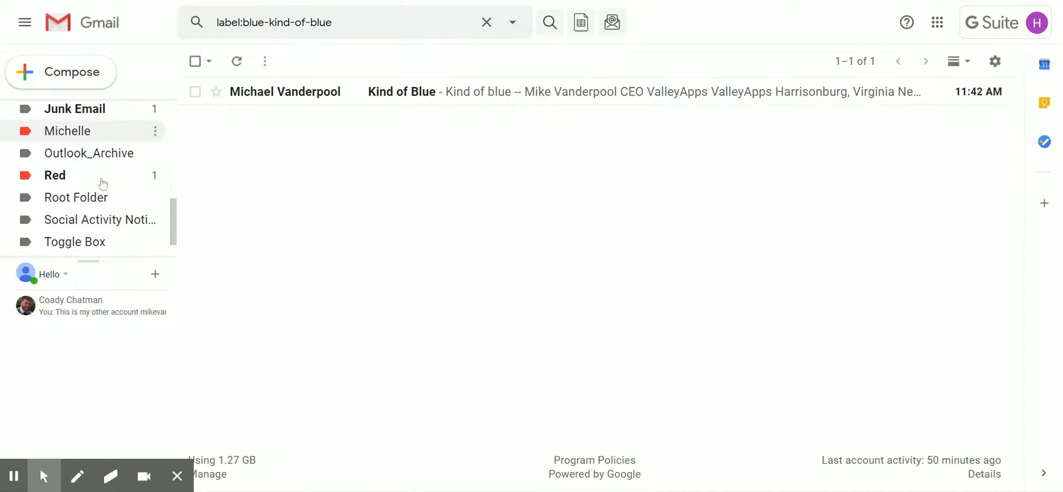
left_click(55, 156)
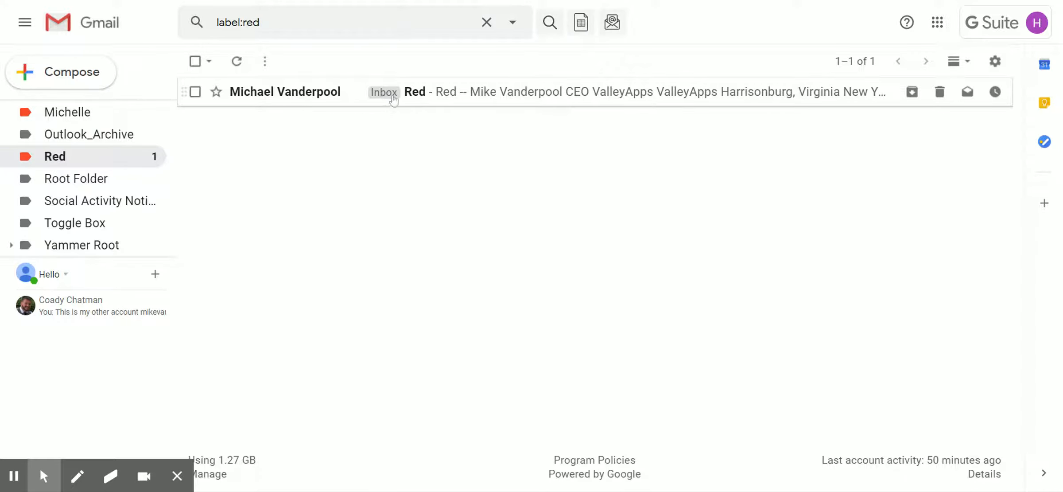
scroll(82, 164, "up", 6)
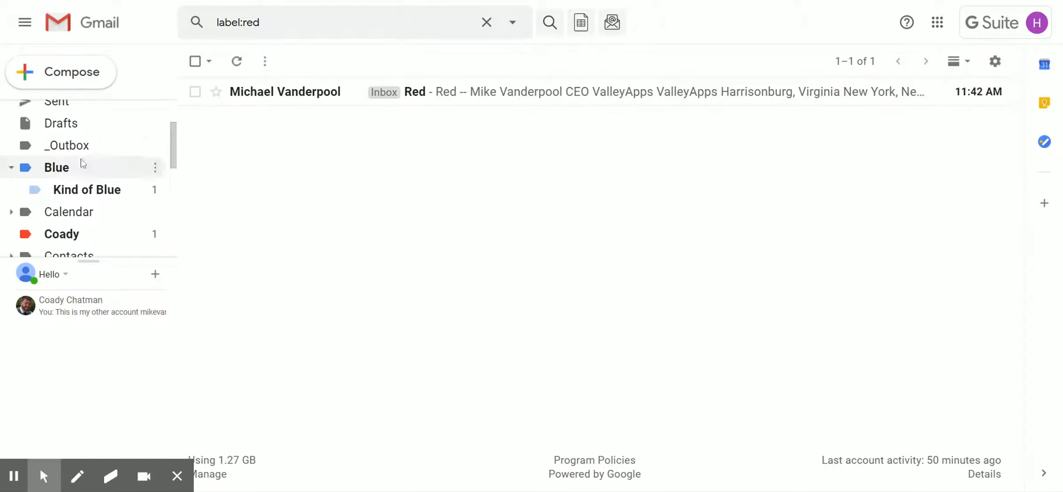
left_click(82, 165)
left_click(92, 190)
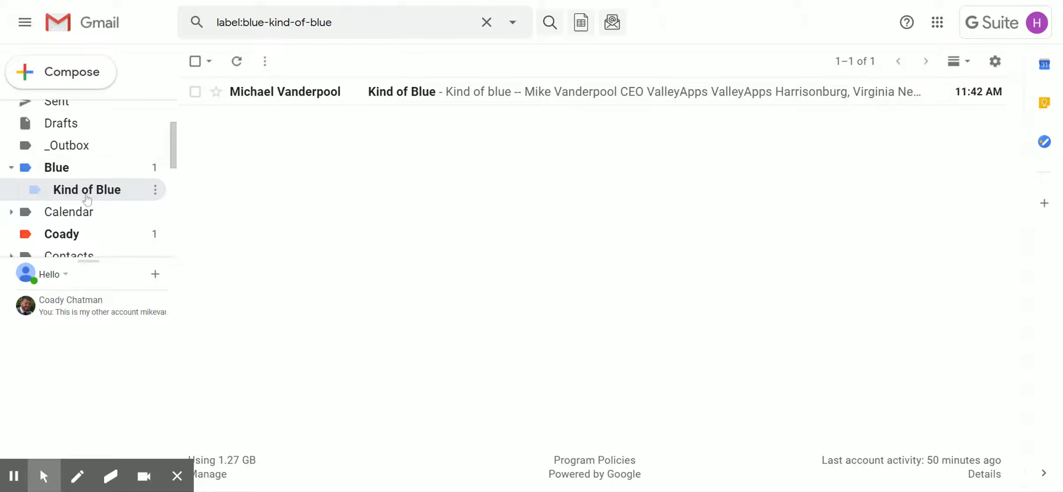
scroll(110, 155, "up", 1)
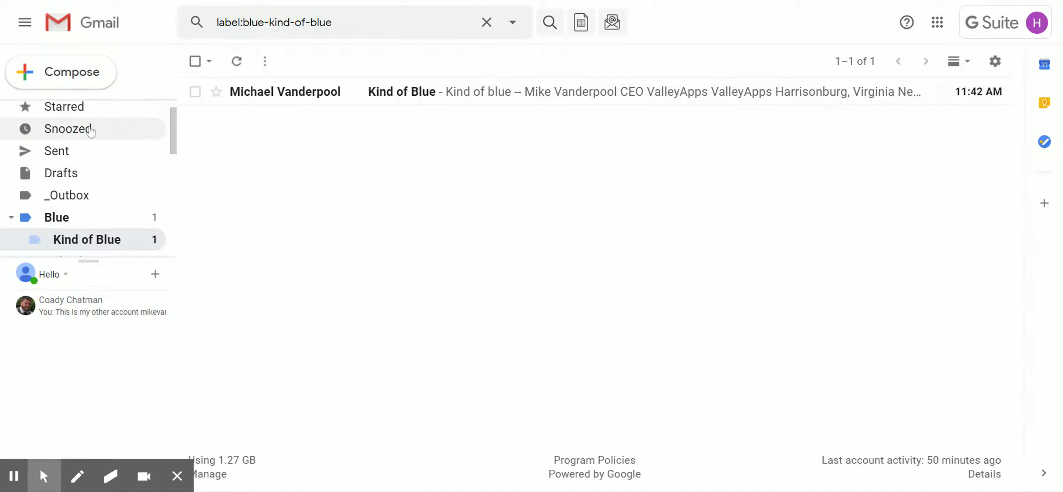
scroll(91, 132, "up", 1)
left_click_drag(320, 97, 64, 113)
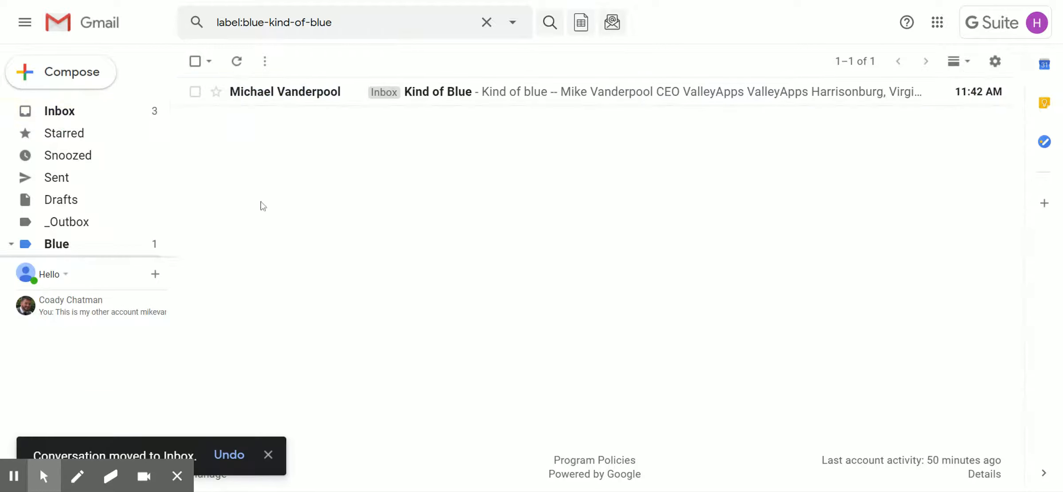
left_click(58, 114)
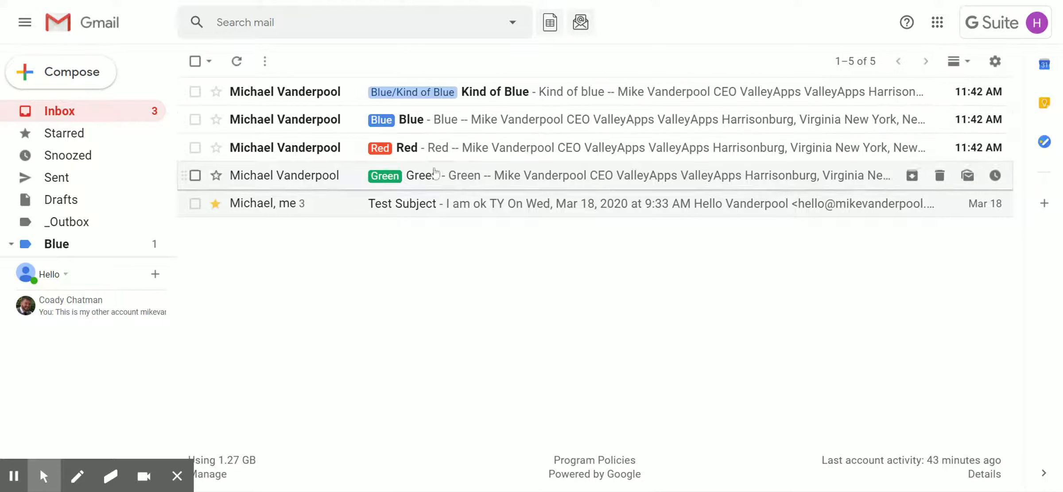
scroll(133, 142, "down", 1)
left_click(73, 219)
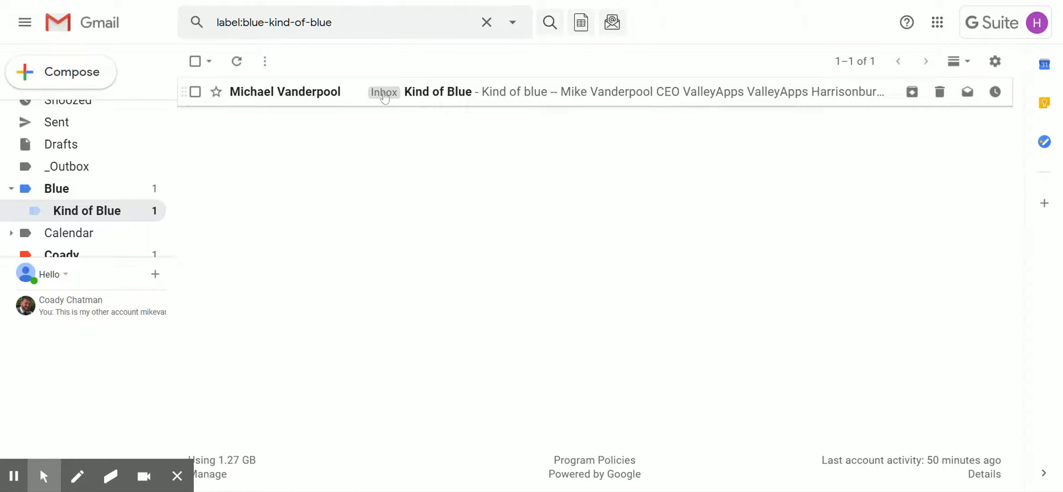
scroll(114, 173, "up", 1)
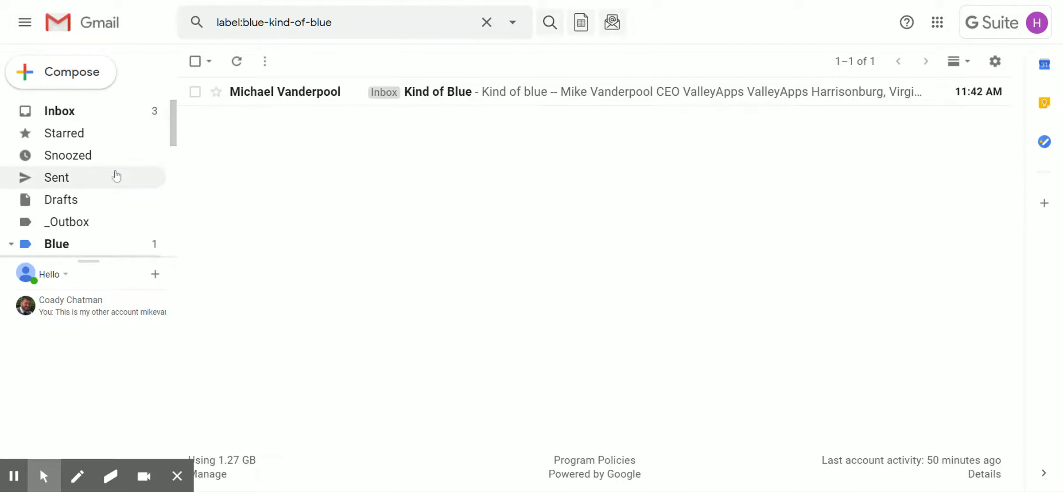
left_click(81, 111)
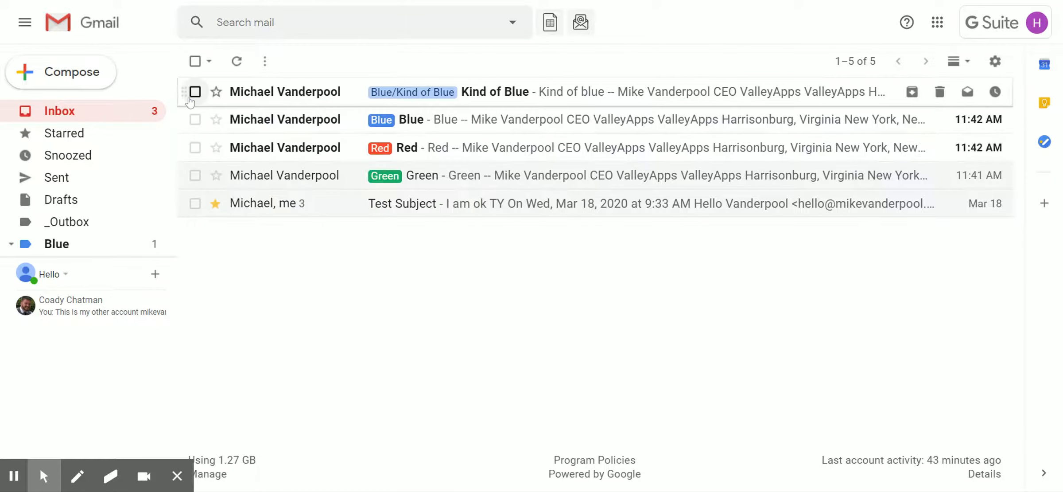
left_click(195, 176)
- Archive the Green conversation, then check the Green and Blue label views
left_click(238, 65)
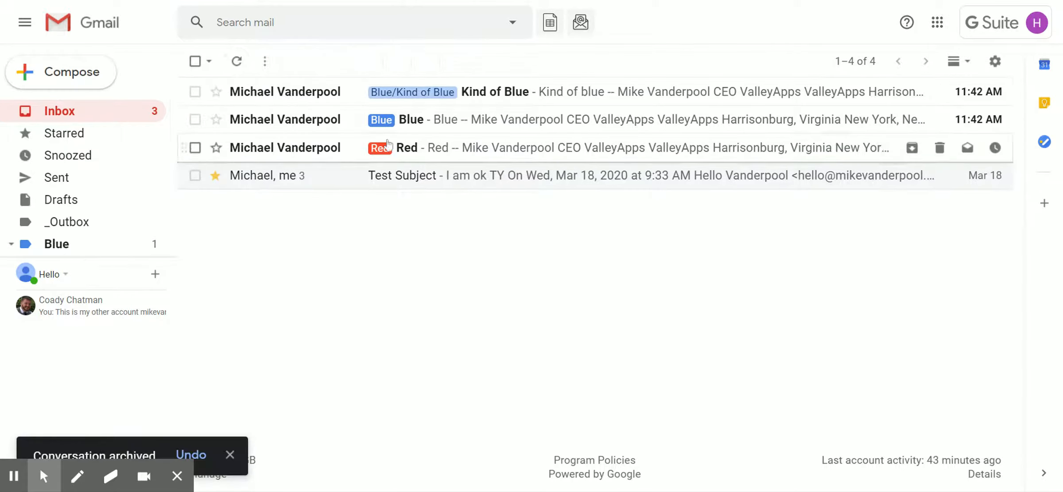
scroll(133, 177, "down", 5)
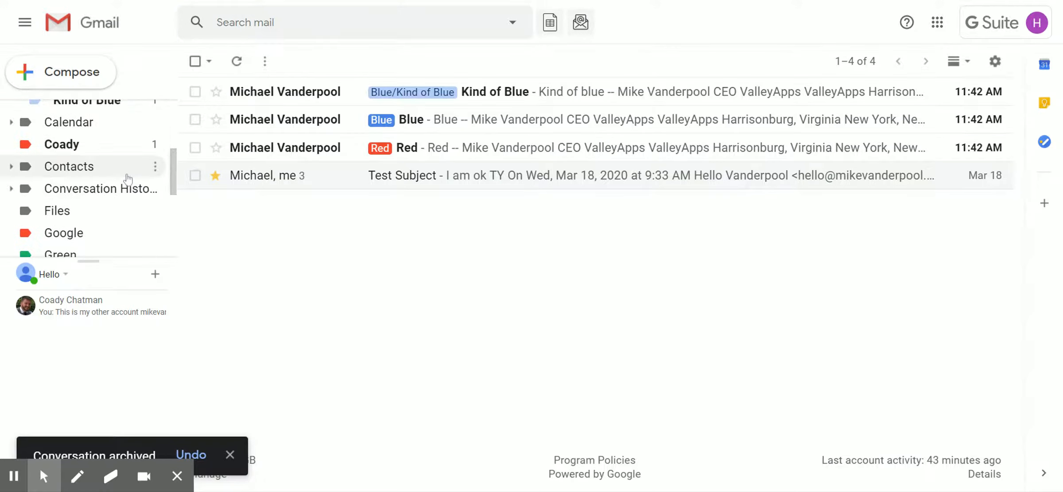
left_click(105, 206)
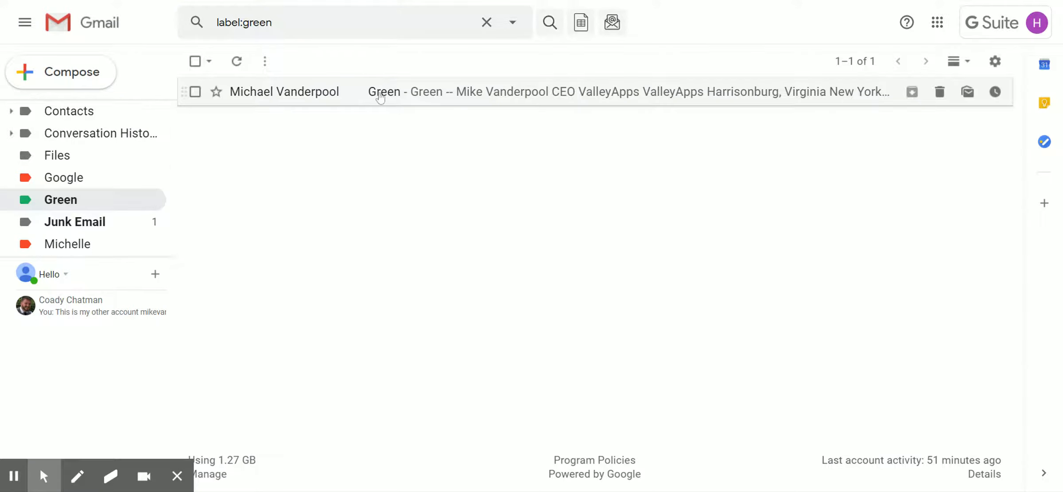
scroll(94, 195, "up", 4)
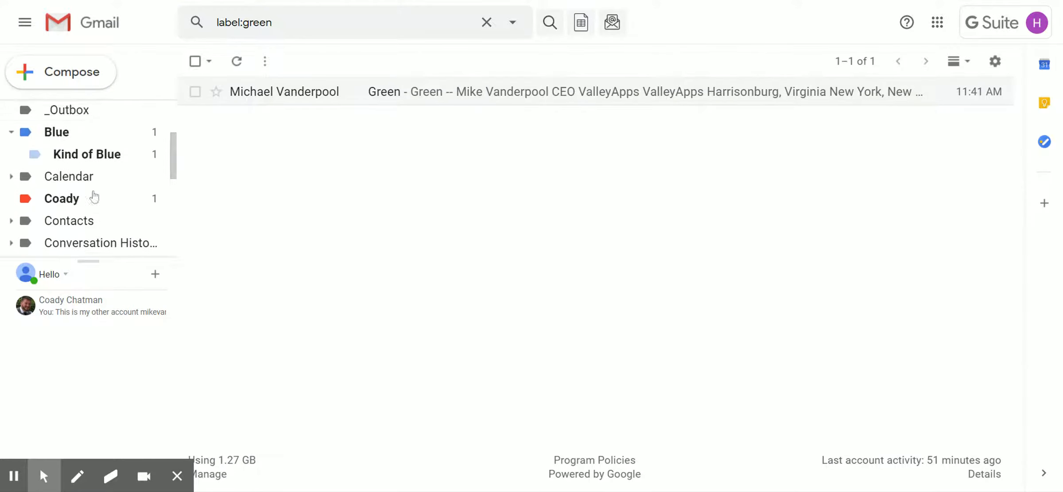
left_click(75, 190)
scroll(73, 177, "up", 2)
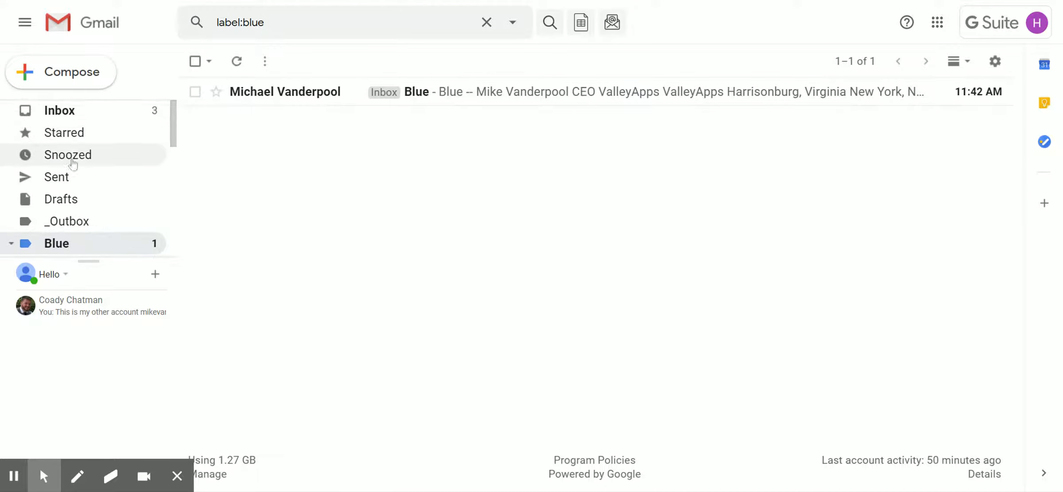
- Back in the Inbox, archive the Kind of Blue conversation
left_click(68, 118)
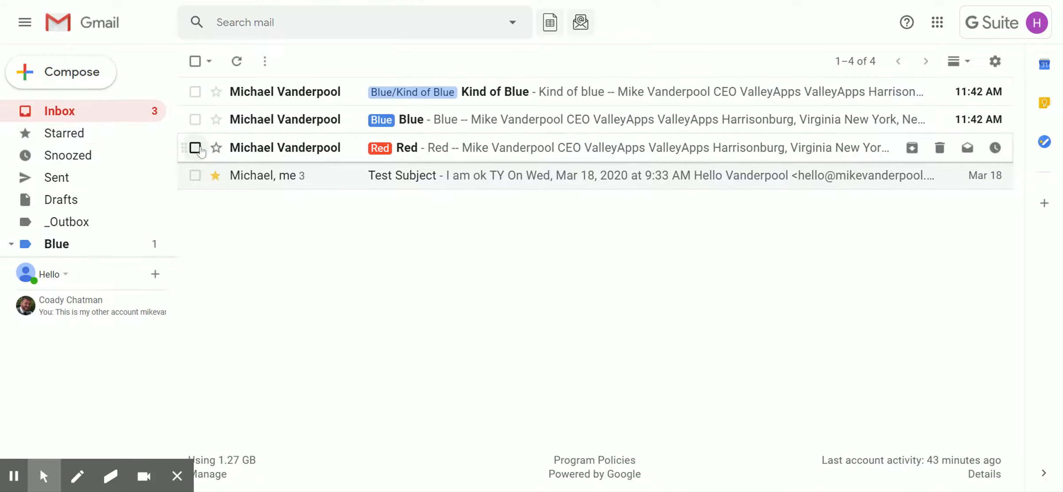
left_click(196, 95)
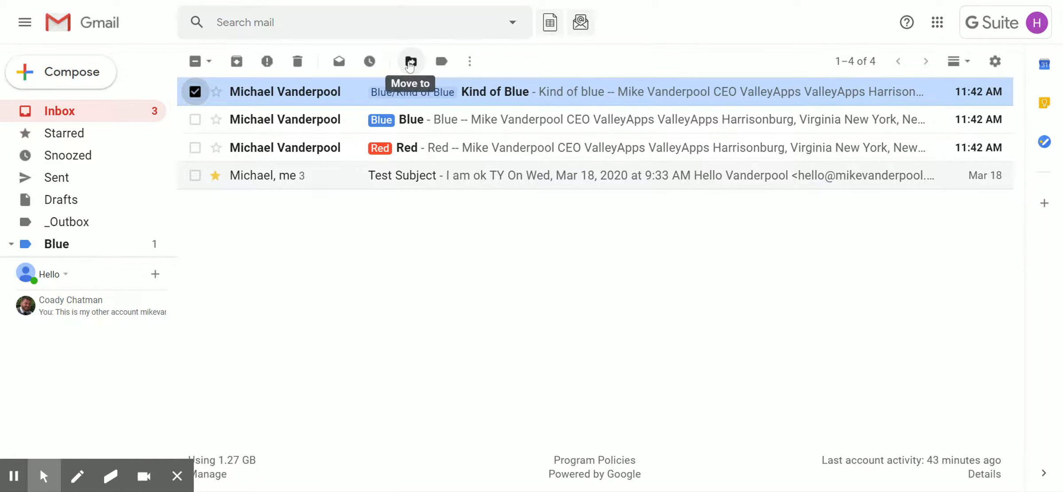
left_click(236, 61)
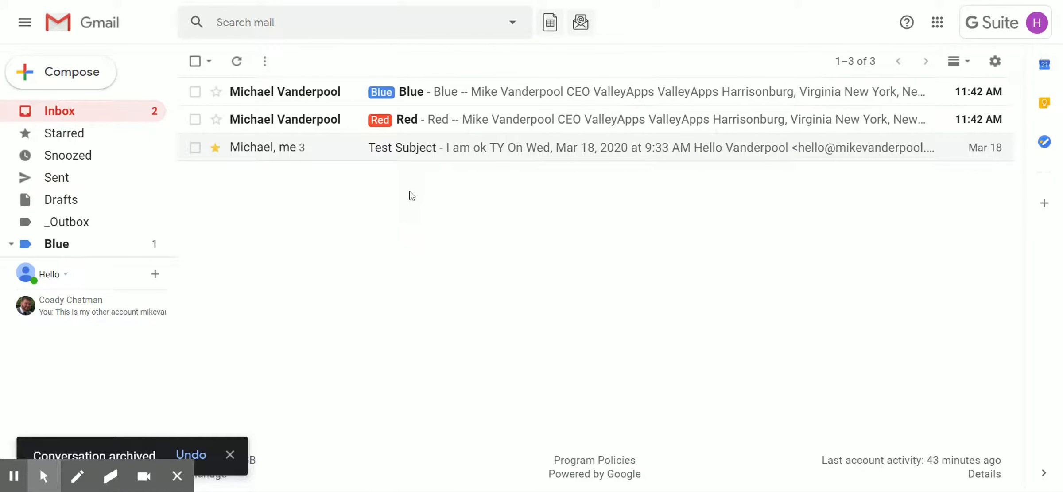
scroll(130, 203, "down", 1)
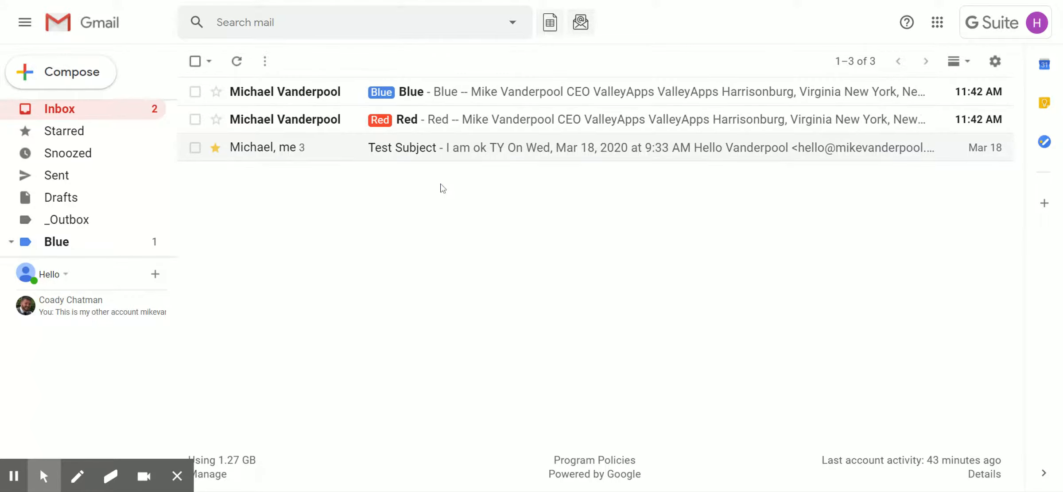
- Start a 'Filter messages like these' search from the Test Subject conversation
left_click(195, 148)
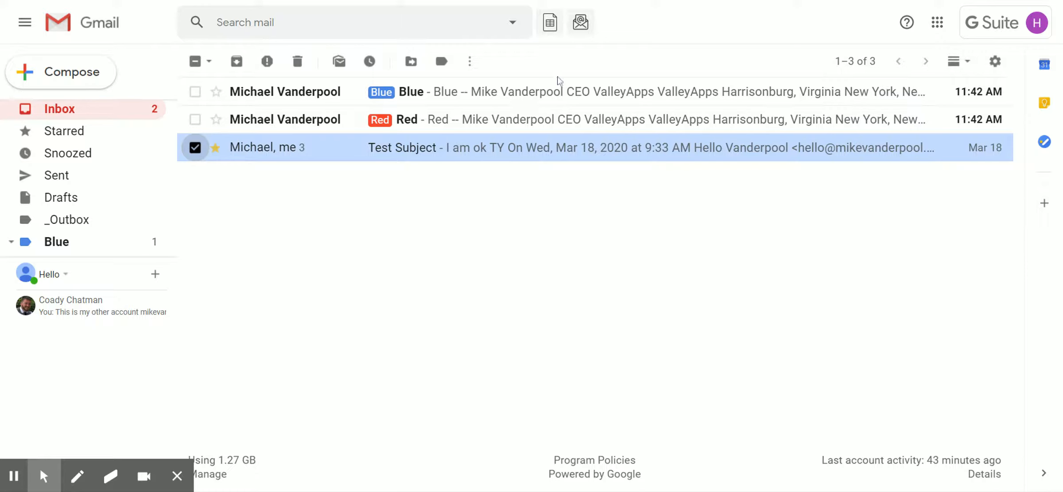
left_click(469, 62)
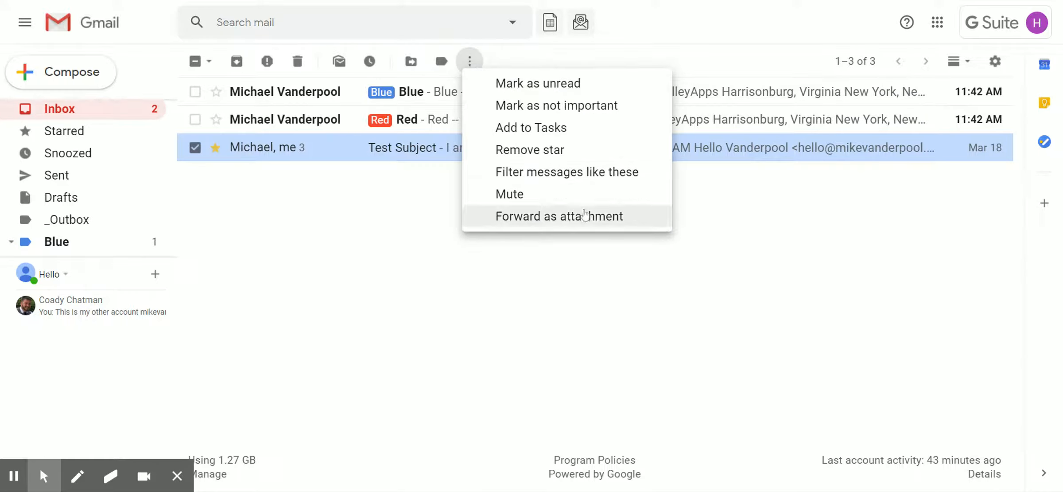
left_click(572, 182)
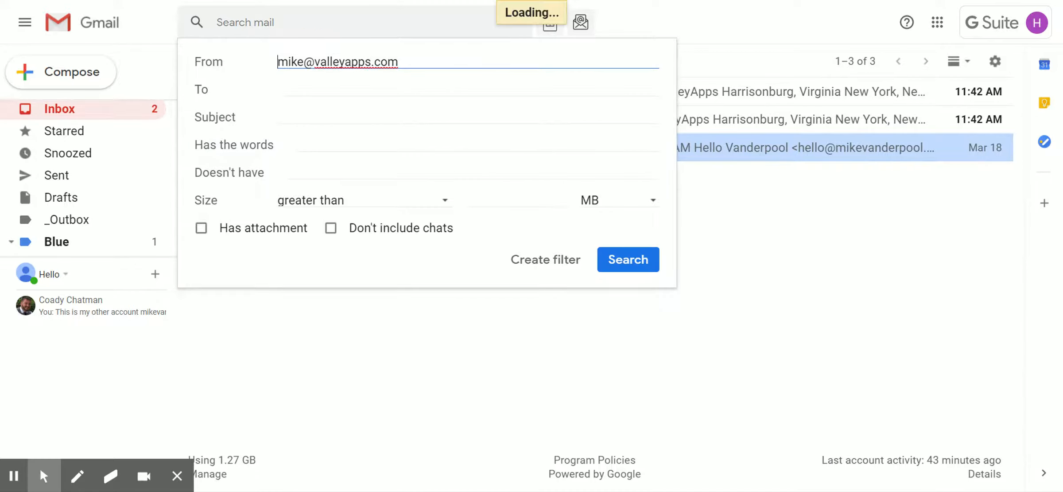
- Select the sender address in the From field, then close the search options panel
left_click_drag(398, 62, 268, 62)
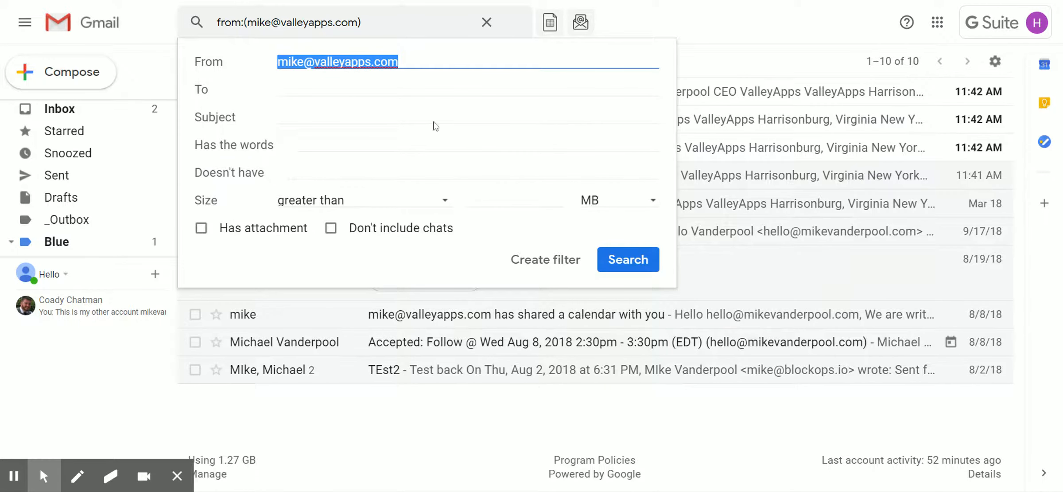
left_click(404, 62)
left_click_drag(401, 62, 281, 58)
double_click(427, 57)
left_click(618, 265)
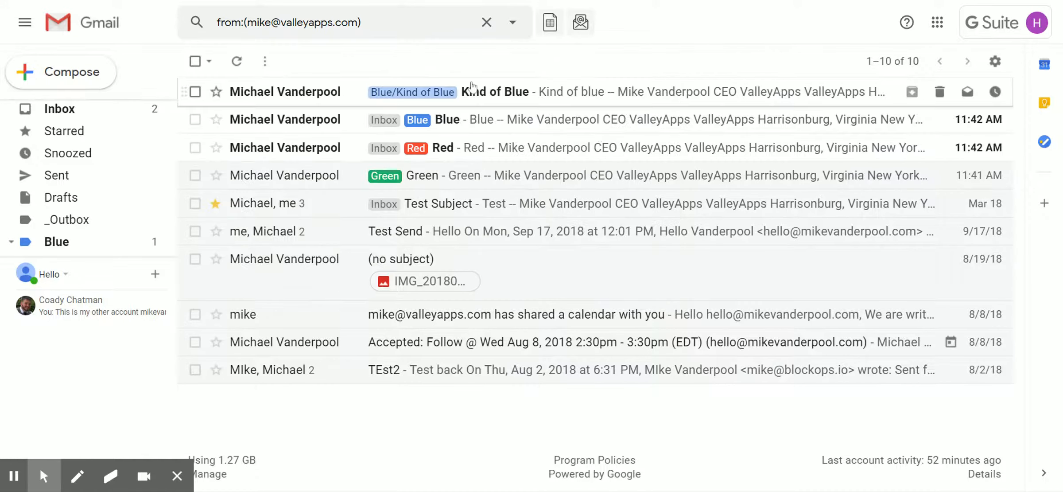
- Clear the sender search and return to the Inbox
left_click(486, 23)
scroll(68, 110, "down", 2)
scroll(69, 110, "up", 2)
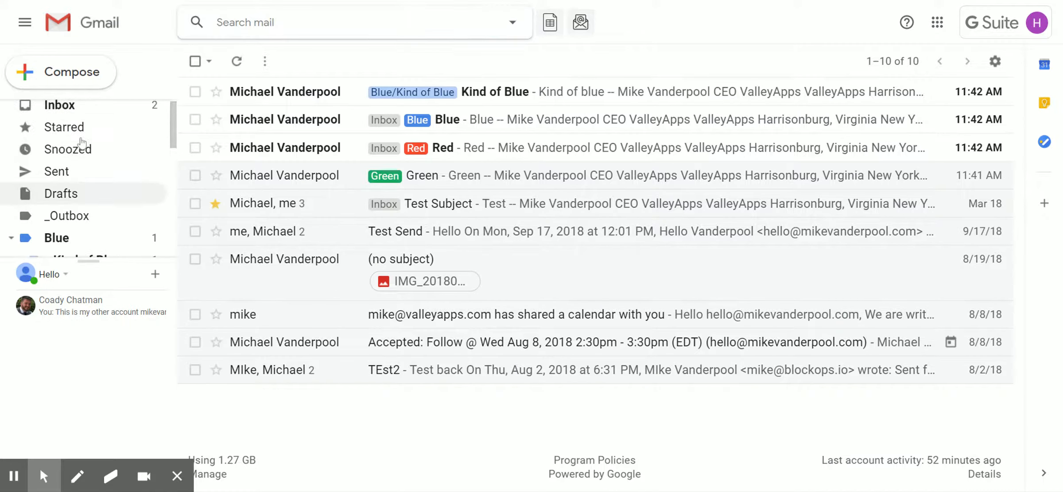
left_click(68, 110)
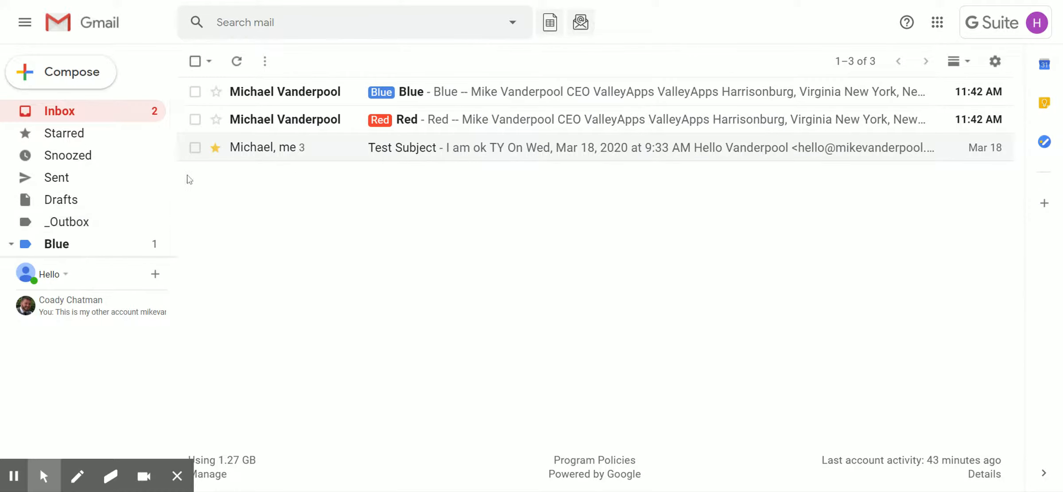
- Create a filter from the Test Subject conversation and turn on the Apply the label action
left_click(195, 148)
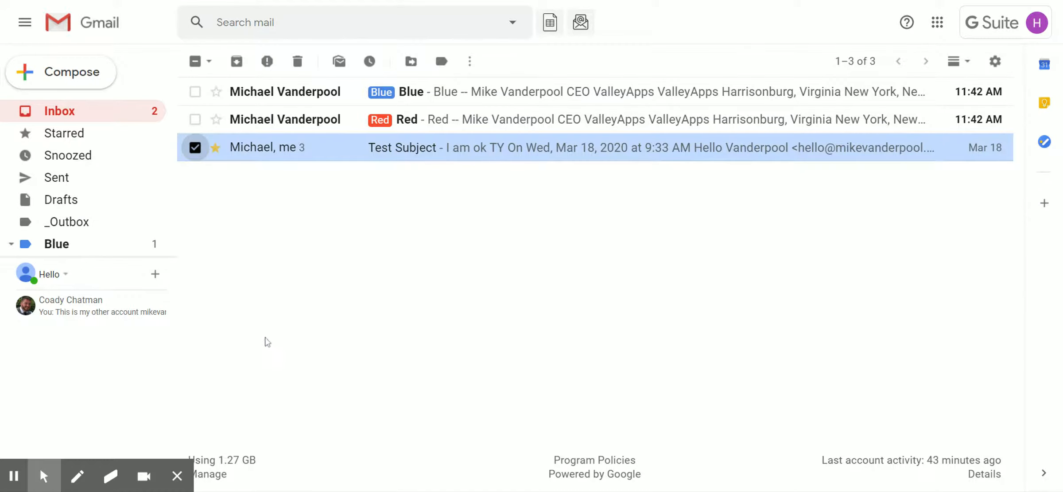
left_click(470, 61)
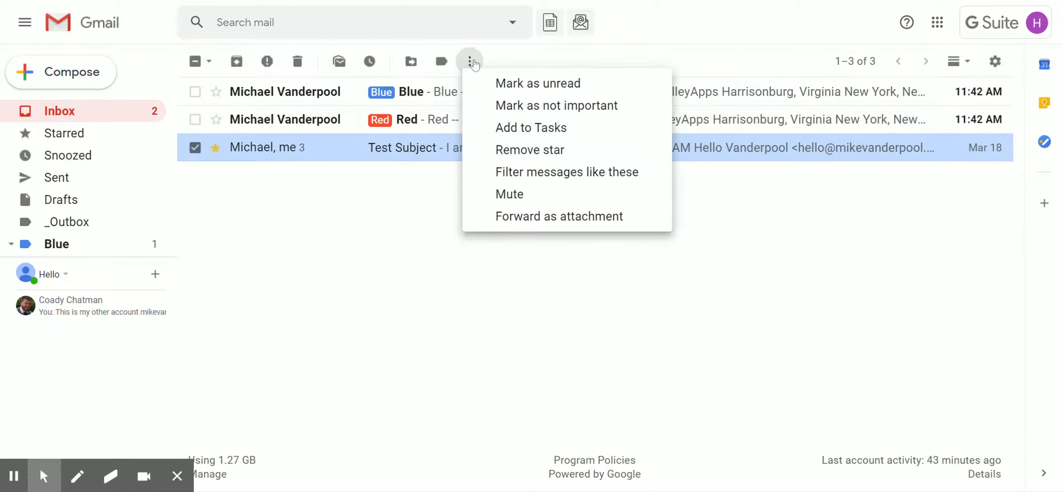
left_click(536, 172)
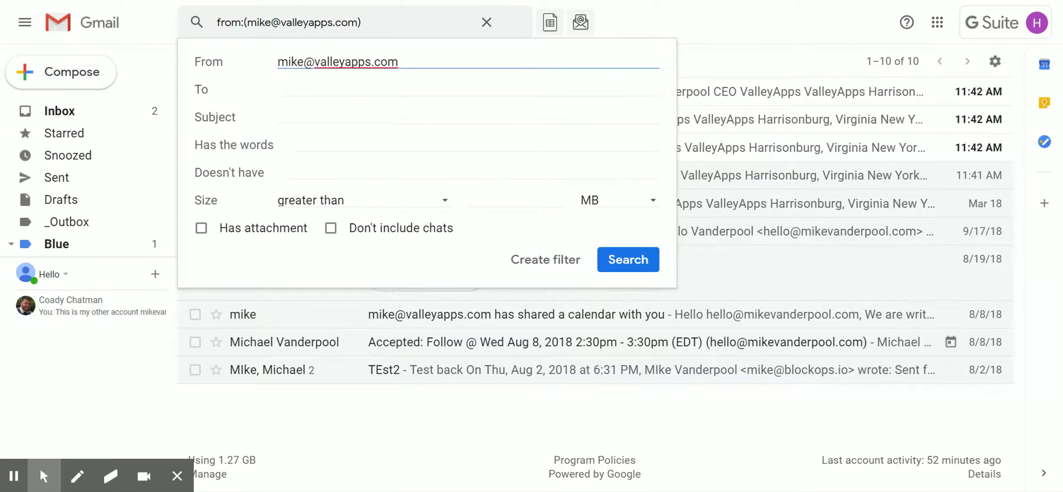
left_click(549, 266)
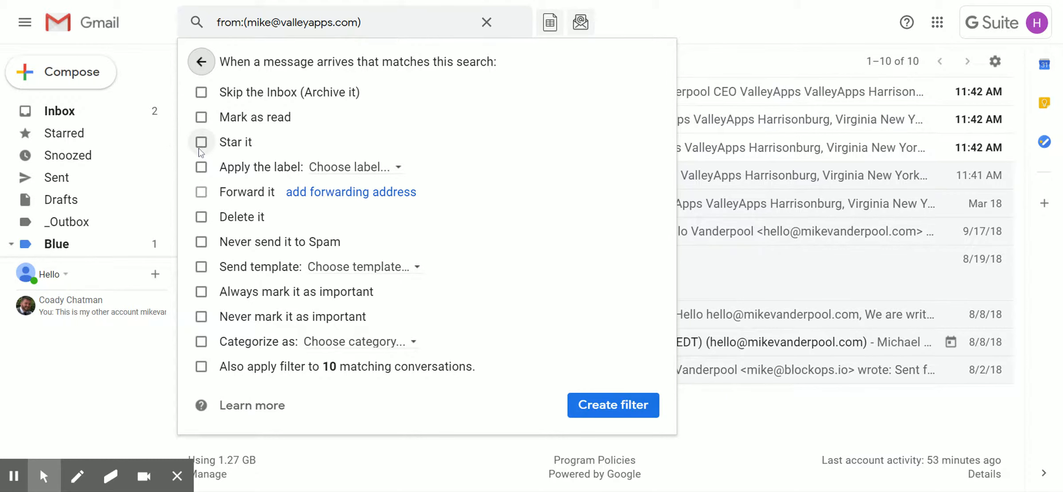
left_click(201, 170)
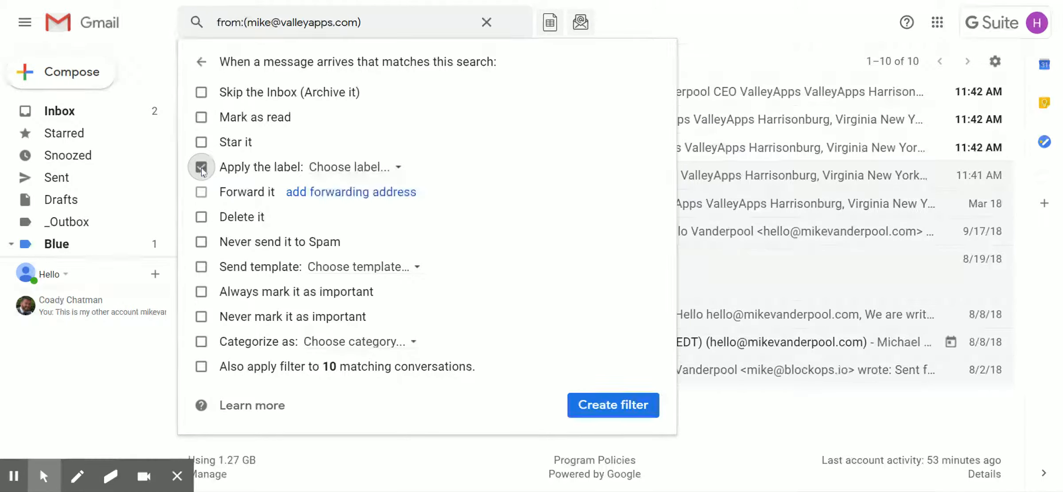
- Open the filter's Apply the label dropdown to browse the available labels
left_click(396, 167)
left_click(462, 142)
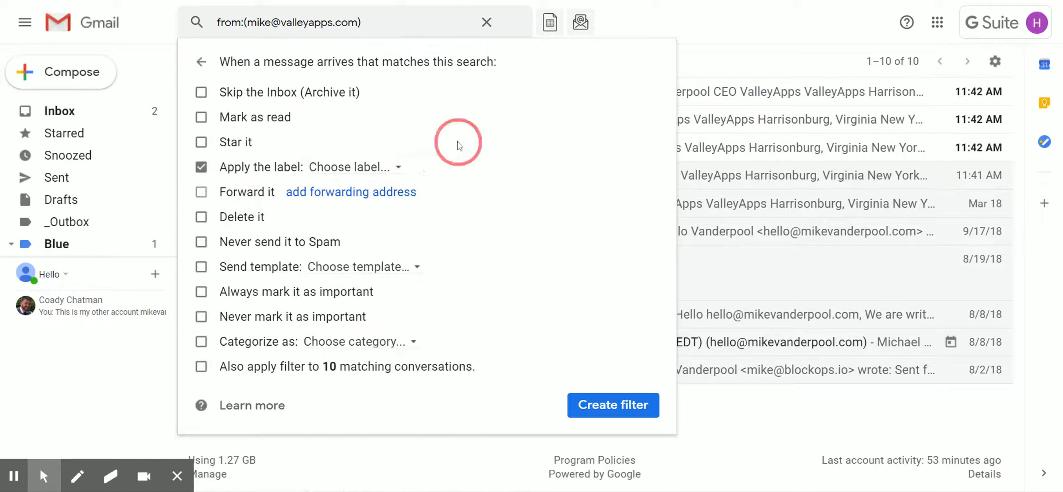
left_click(391, 167)
scroll(423, 242, "down", 10)
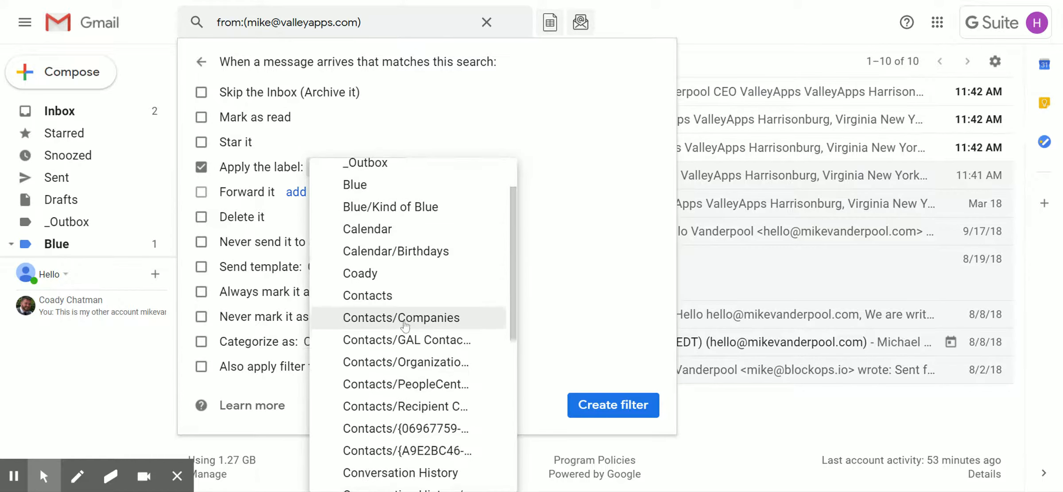
scroll(408, 326, "up", 10)
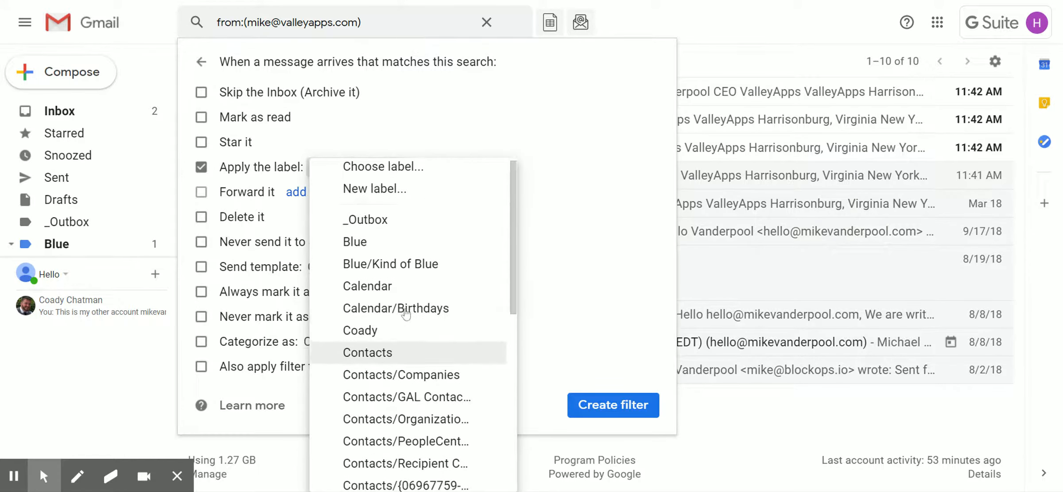
- Create a new label named after the sender and save the filter with it
left_click(393, 200)
left_click(451, 228)
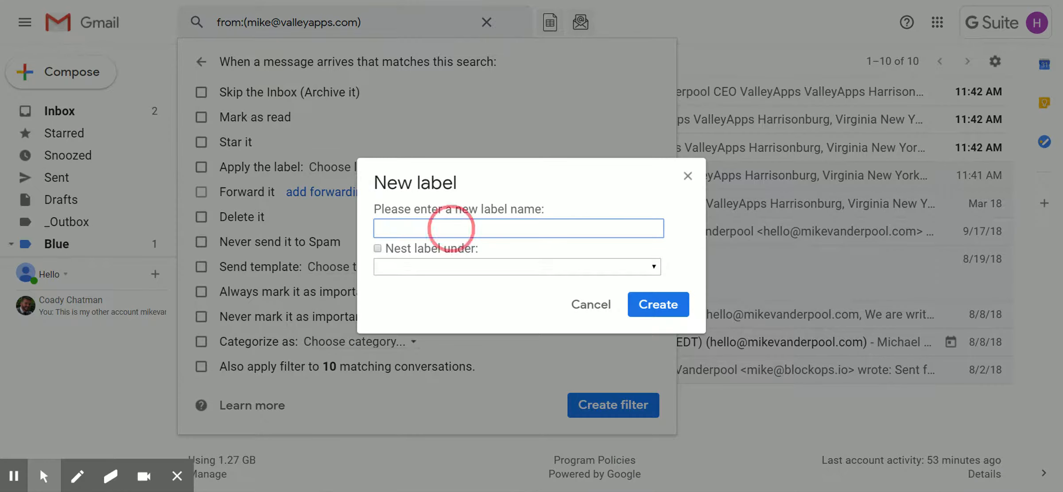
type("M Vanderpool")
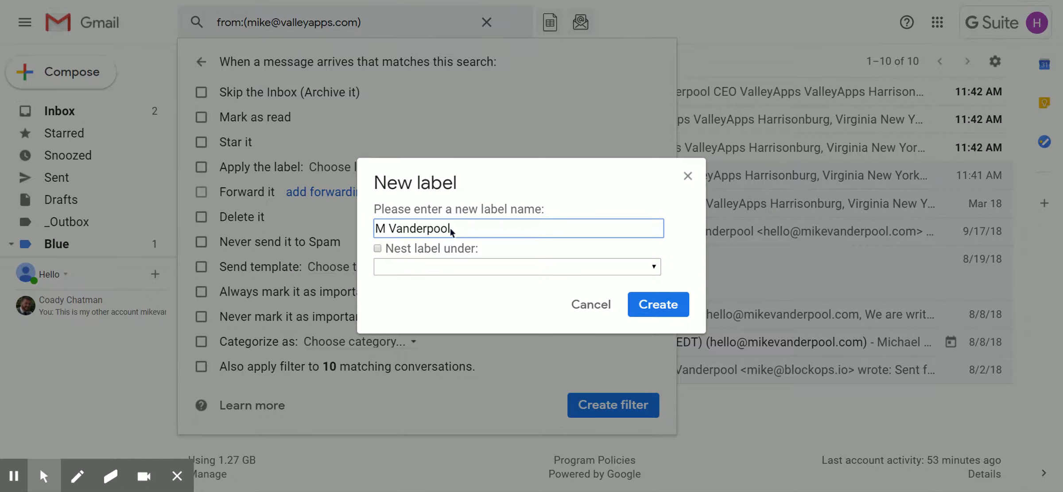
key("Return")
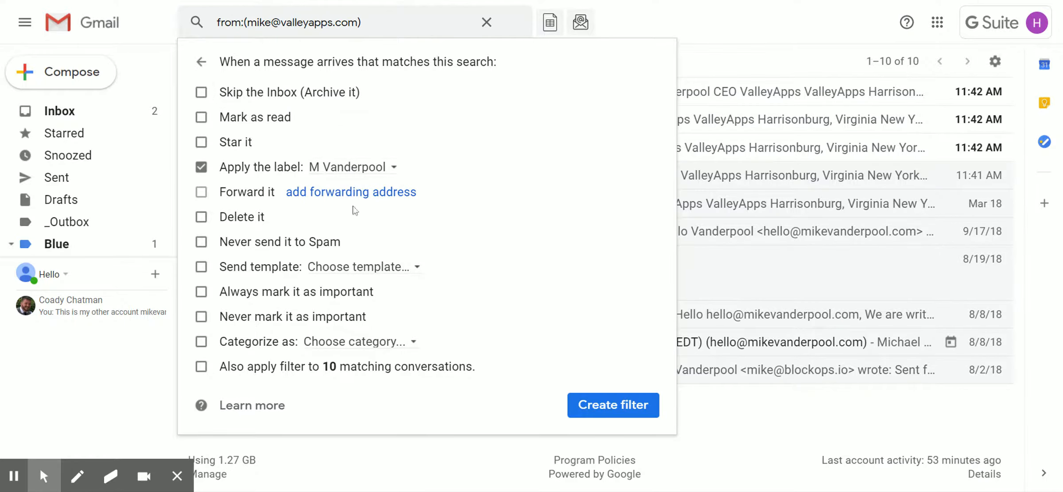
left_click(603, 409)
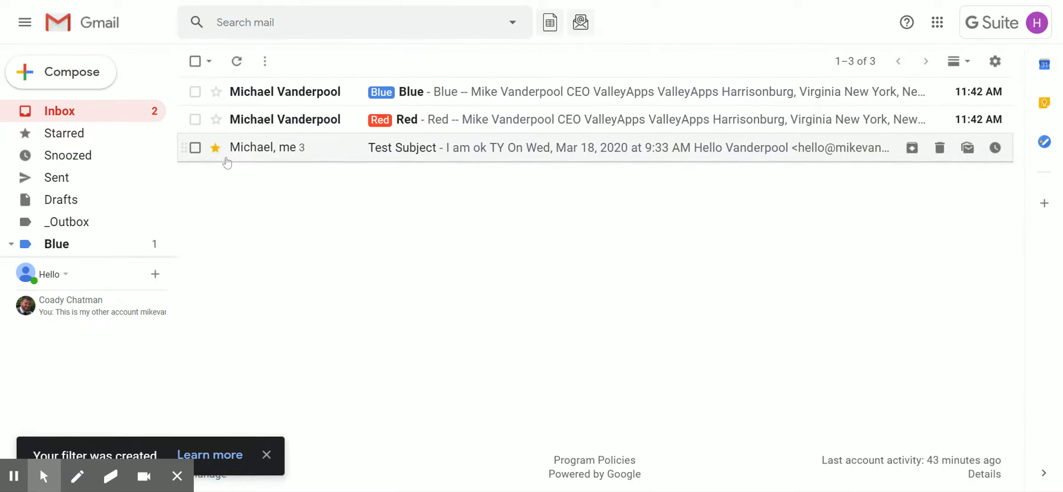
- Check the sender-name label's view, which shows no conversations, then go back to the inbox
scroll(86, 173, "down", 1)
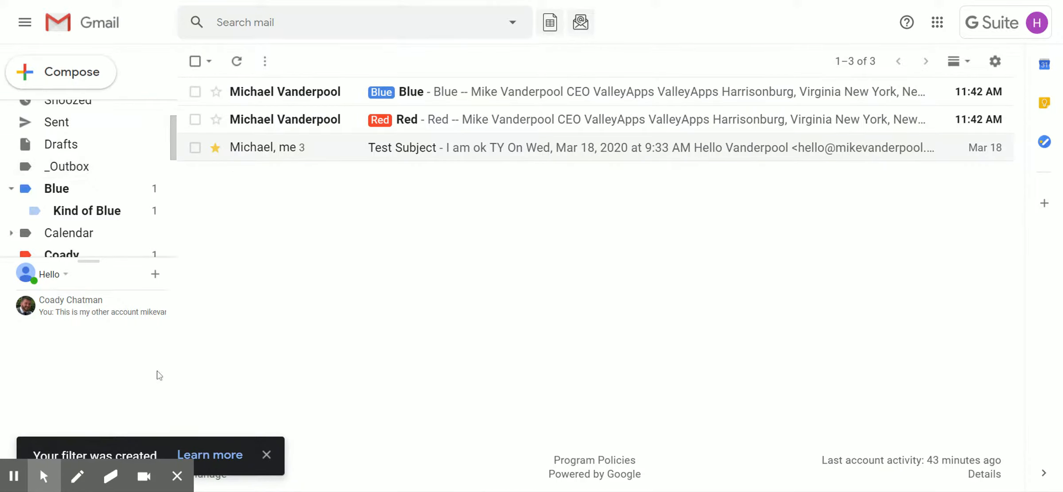
scroll(122, 201, "down", 2)
scroll(122, 201, "down", 1)
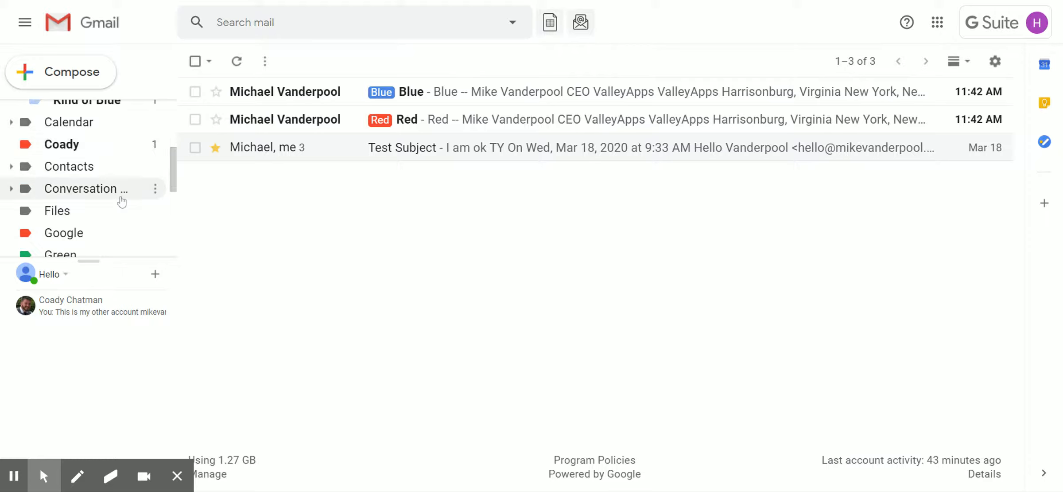
scroll(120, 197, "down", 3)
left_click(103, 189)
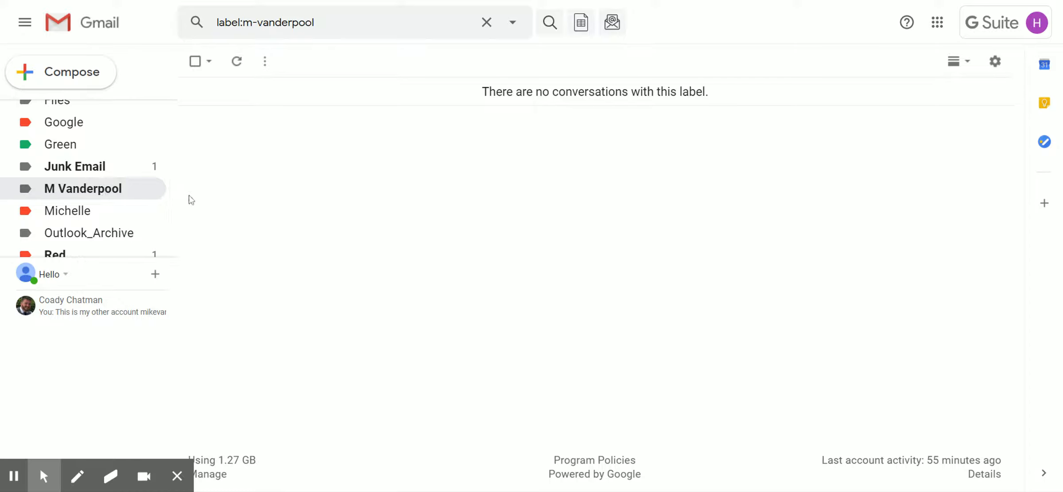
scroll(101, 193, "up", 1)
scroll(101, 194, "up", 3)
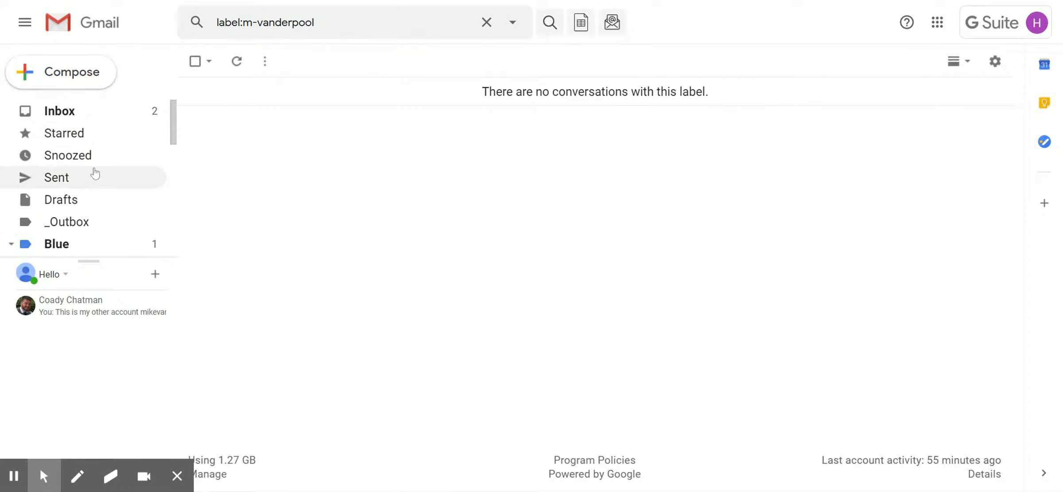
left_click(73, 114)
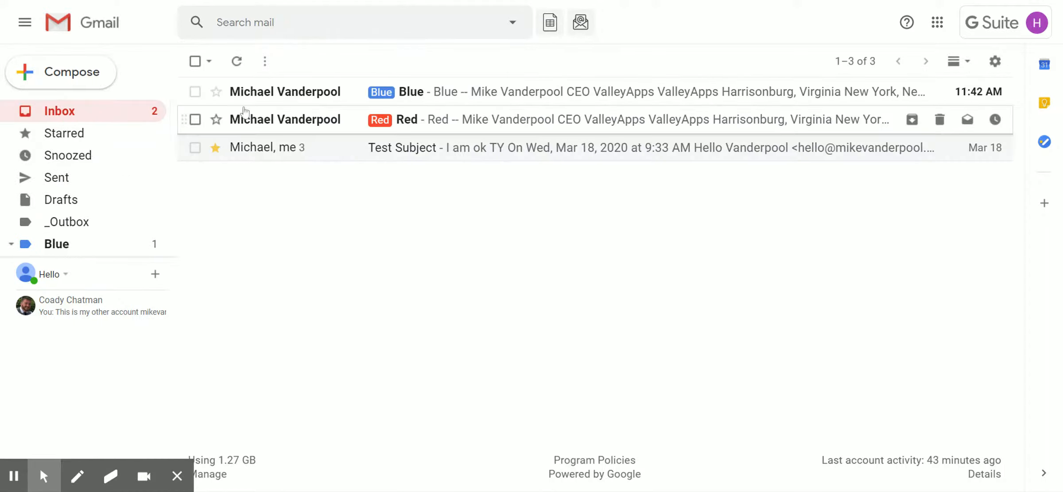
- Start a new filter for the Test Subject sender's messages and continue to its actions
left_click(193, 148)
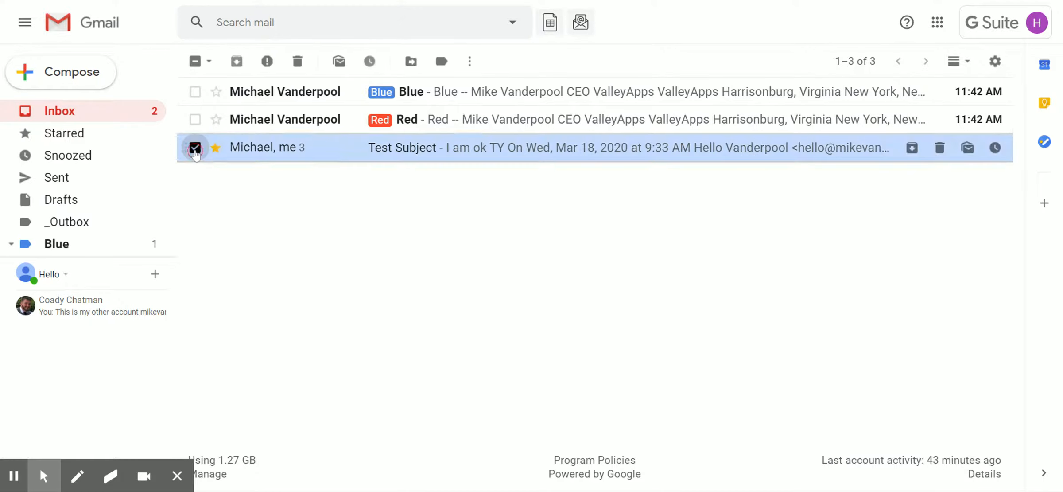
left_click(469, 60)
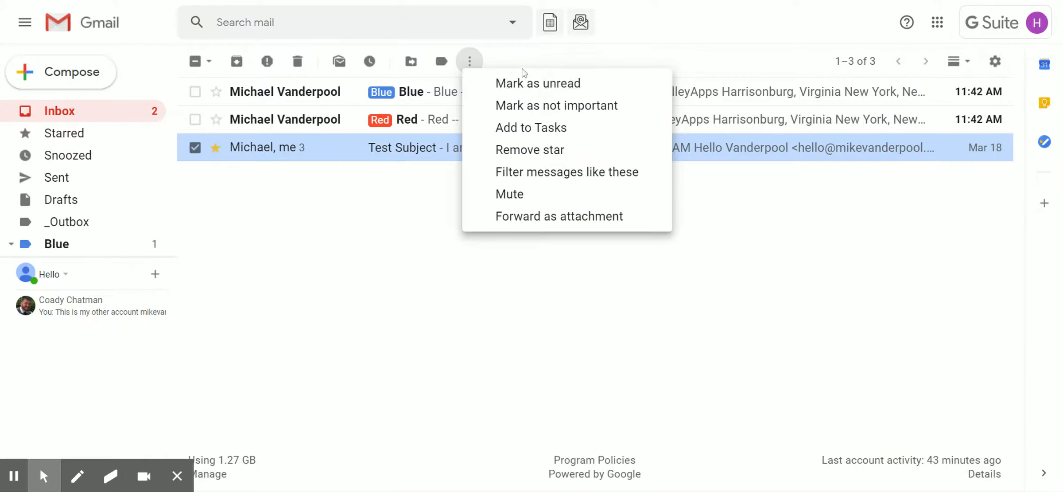
left_click(531, 172)
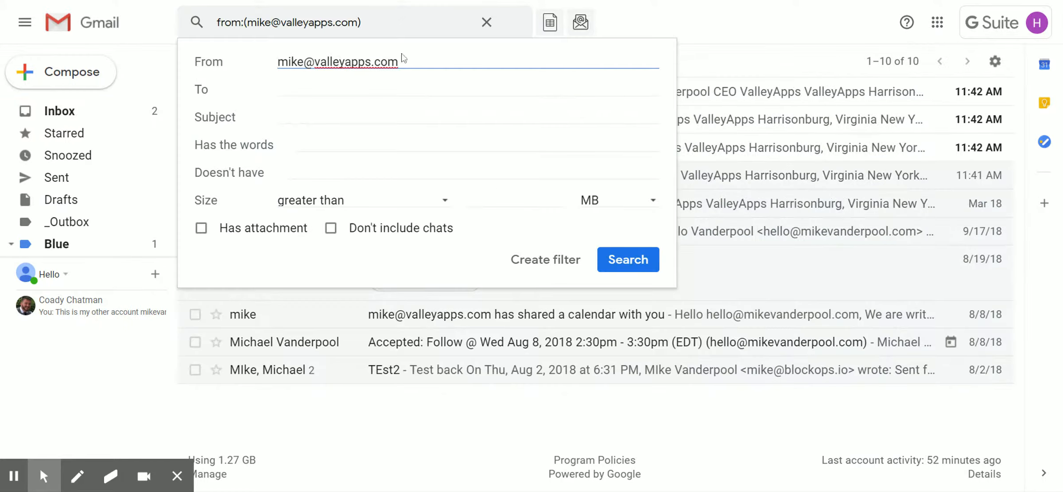
left_click(543, 261)
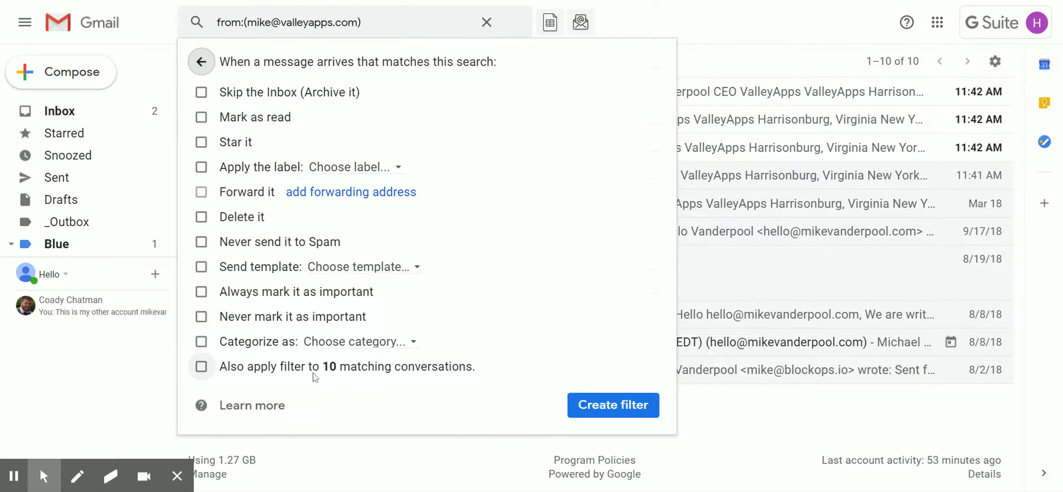
- Apply the sender-name label, also apply to the 10 existing matches, and create the filter
left_click(380, 166)
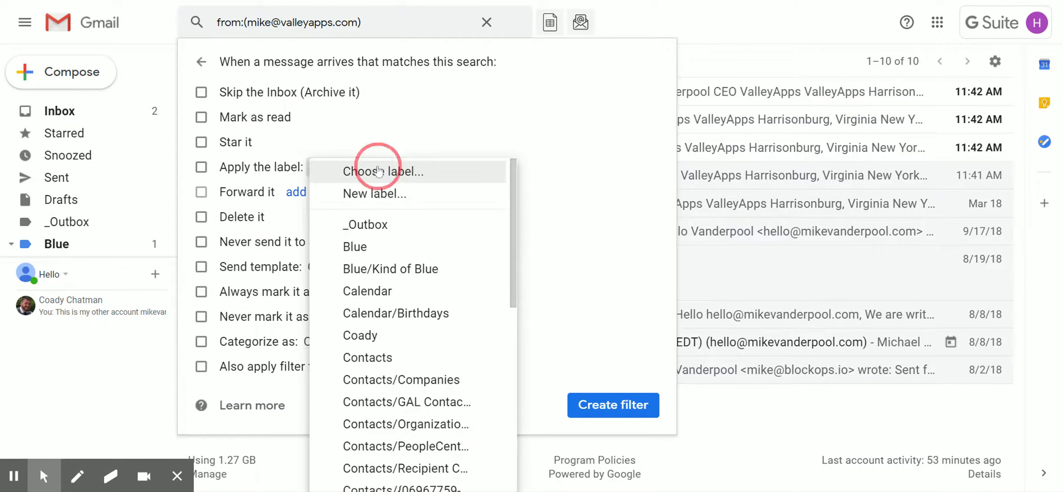
scroll(422, 301, "down", 5)
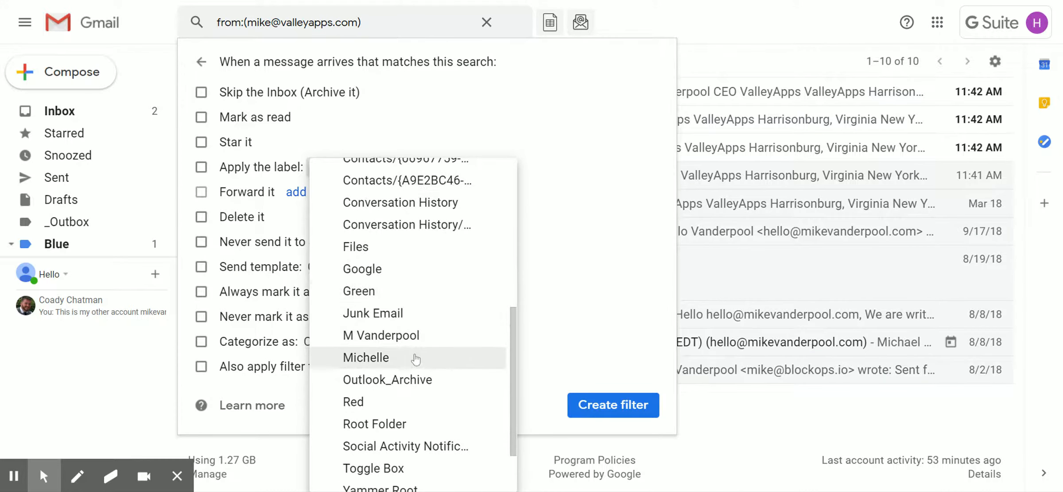
left_click(399, 333)
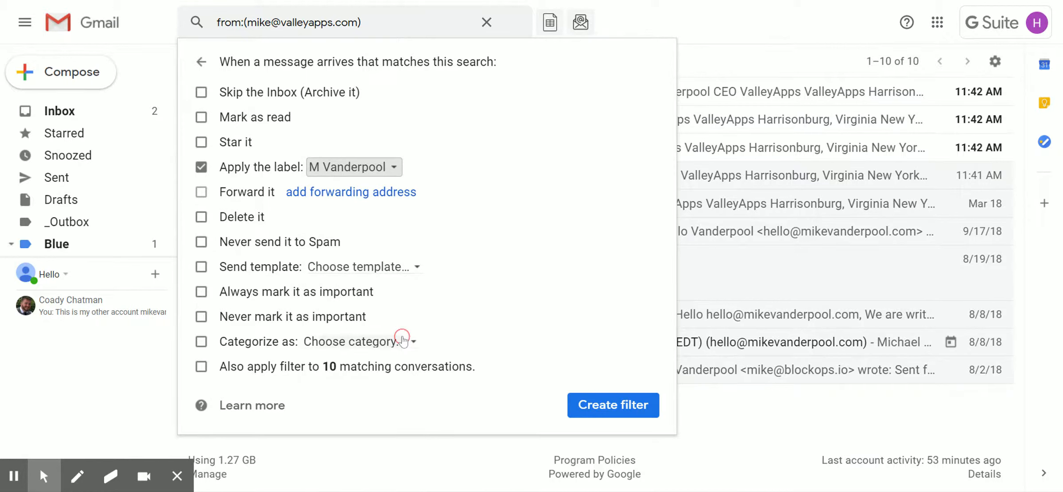
left_click(202, 368)
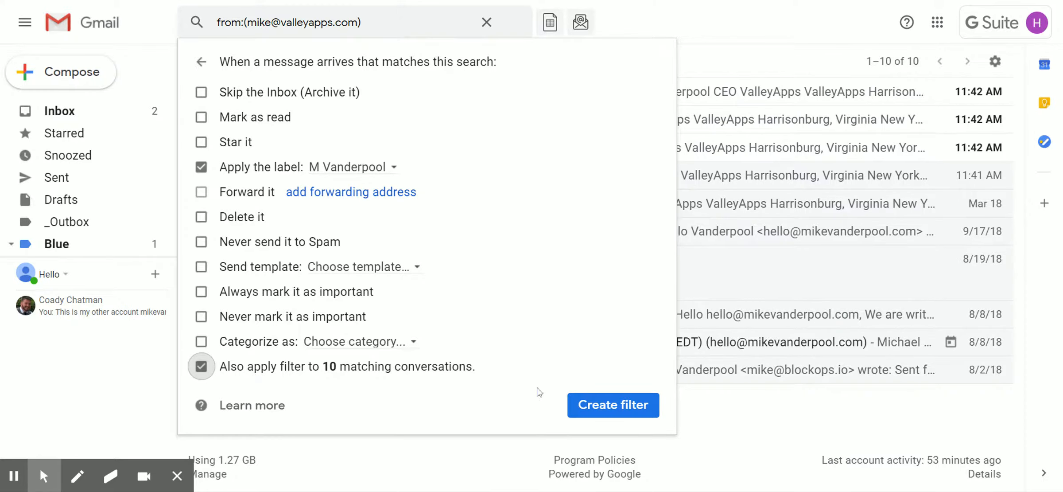
left_click(599, 406)
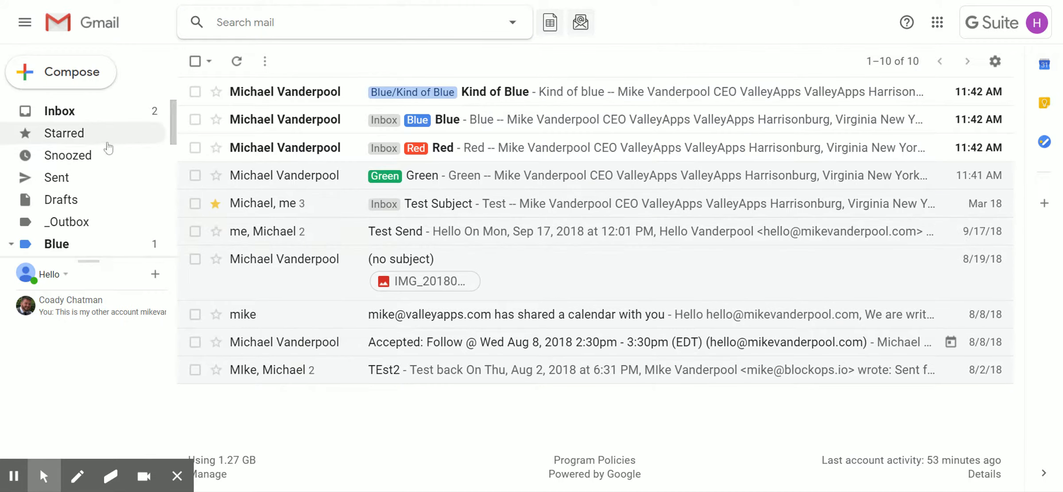
left_click(62, 111)
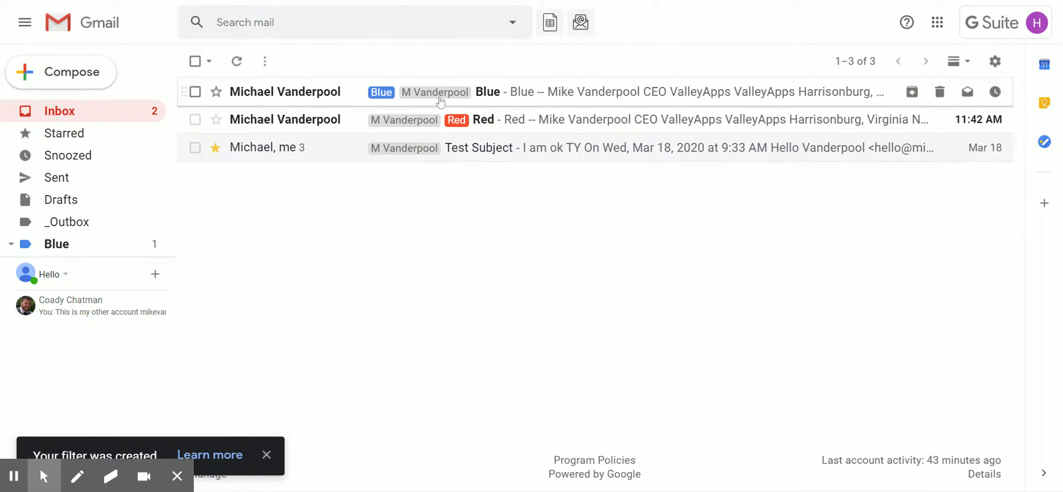
- Change the sender-name label's colour to light purple
scroll(116, 172, "down", 5)
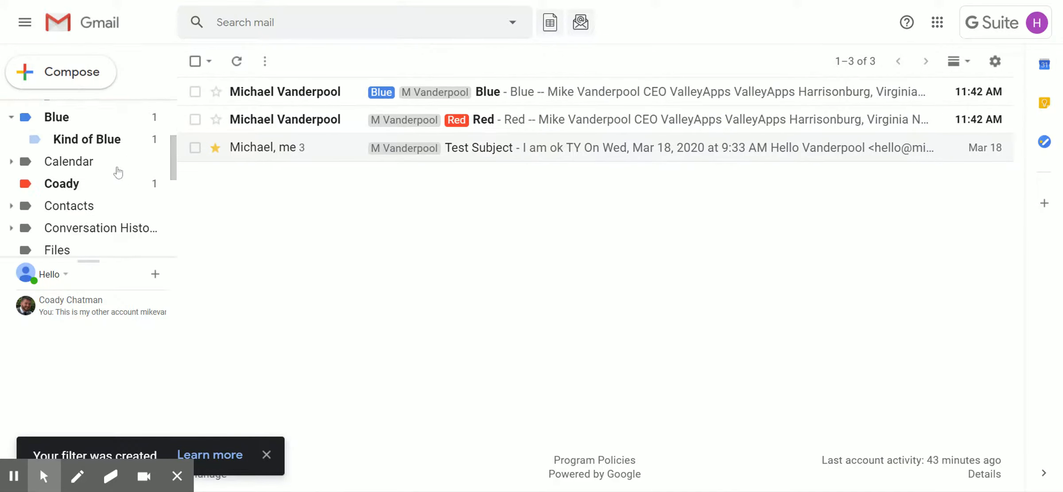
scroll(118, 173, "down", 3)
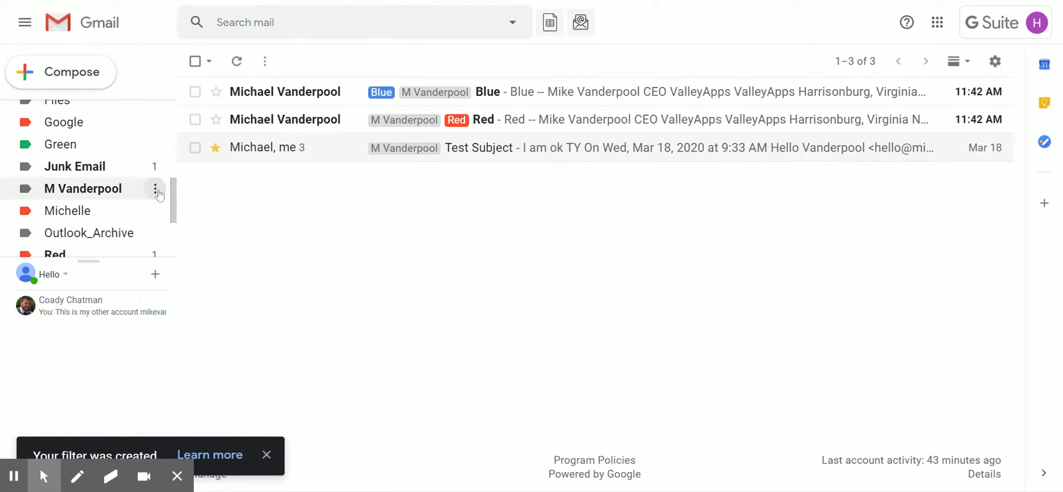
left_click(155, 189)
mouse_move(275, 213)
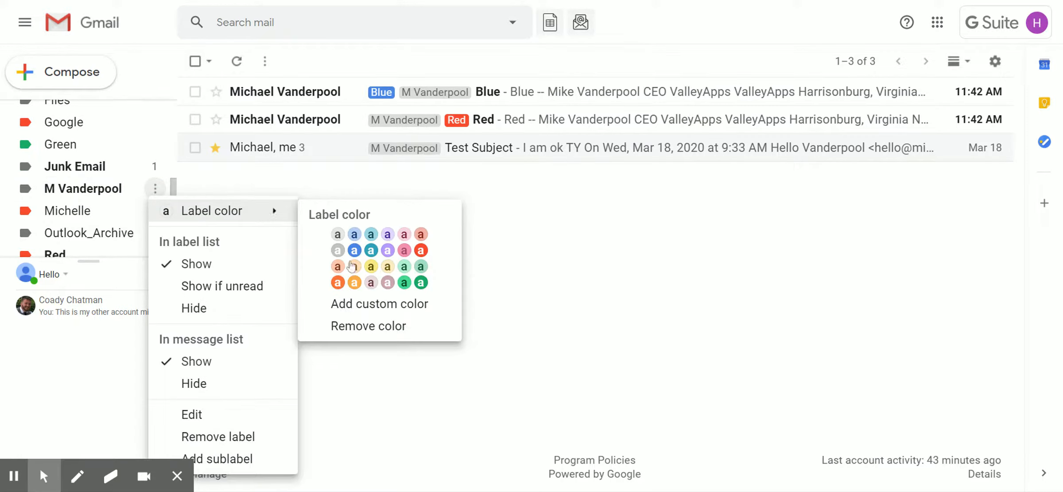
left_click(337, 282)
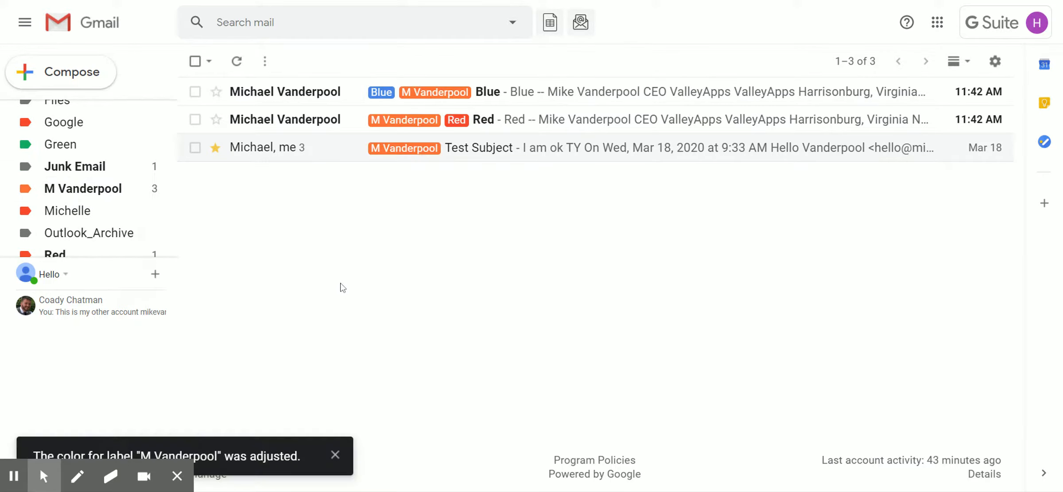
left_click(155, 188)
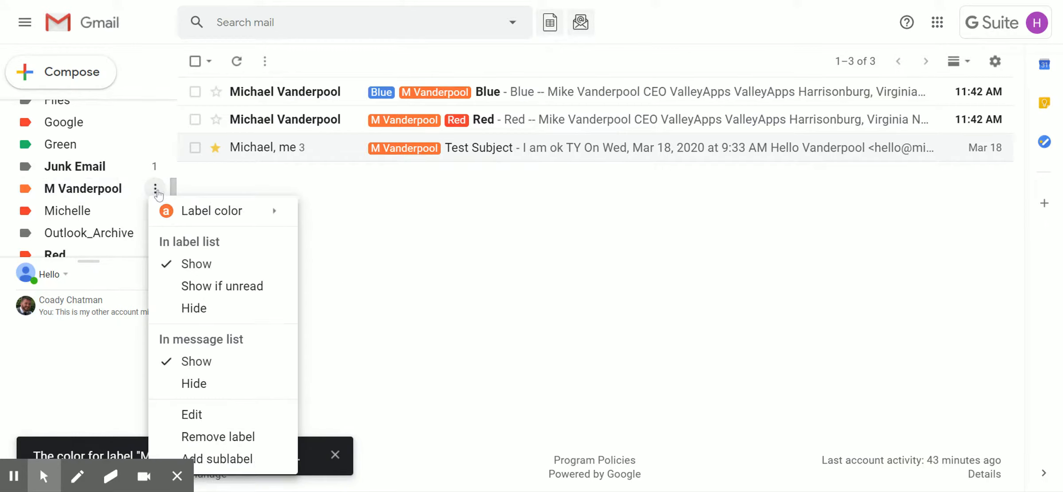
mouse_move(264, 217)
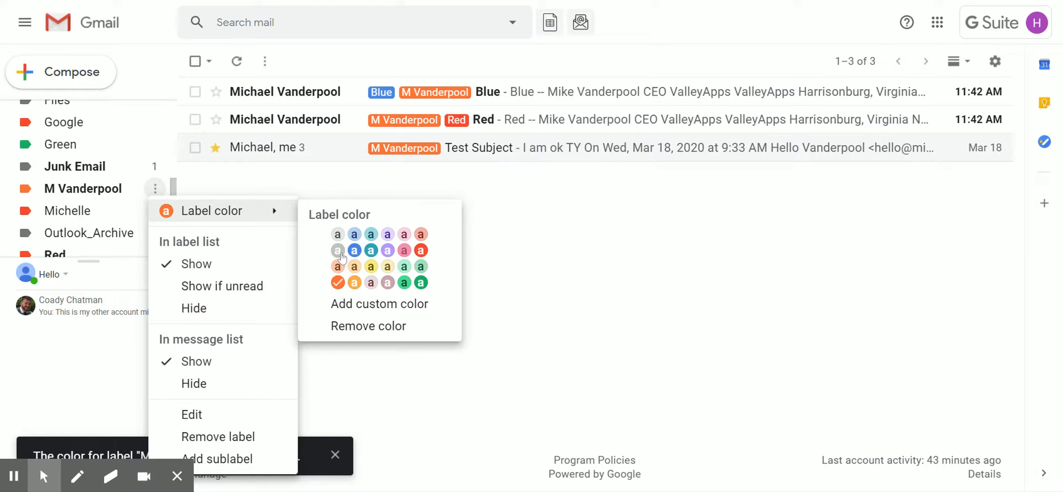
left_click(387, 234)
left_click(499, 274)
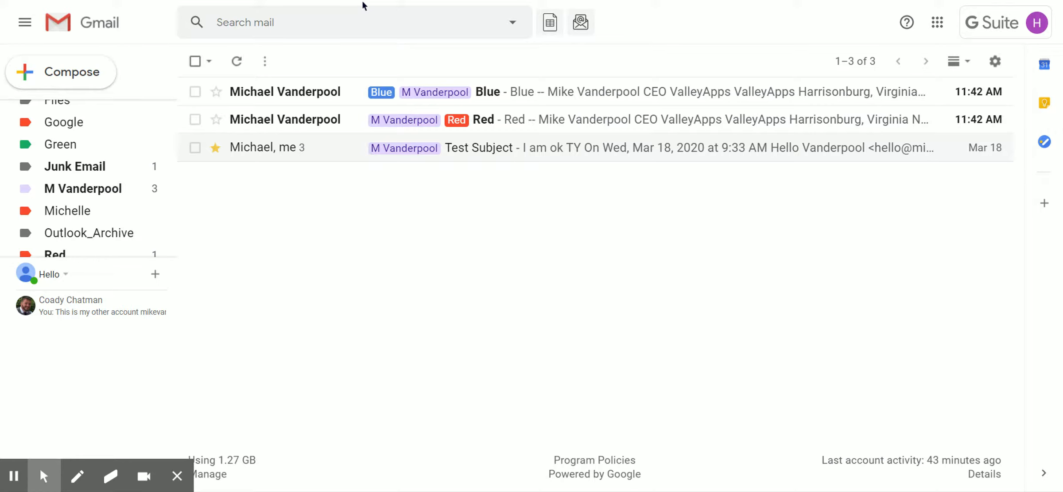
scroll(133, 191, "up", 3)
scroll(128, 181, "up", 5)
left_click(81, 112)
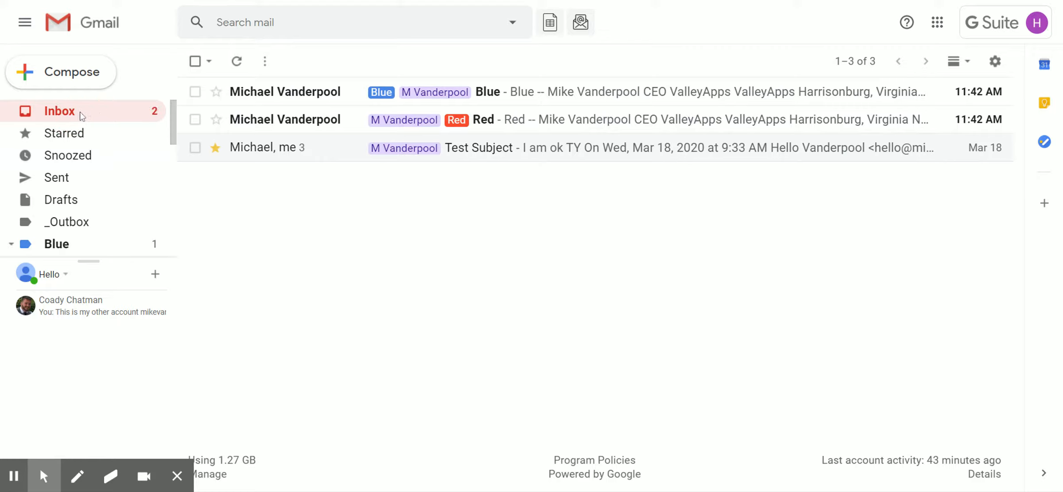
- Refresh the inbox list using the Inbox link
left_click(65, 114)
left_click(64, 114)
left_click(63, 112)
left_click(74, 117)
left_click(74, 117)
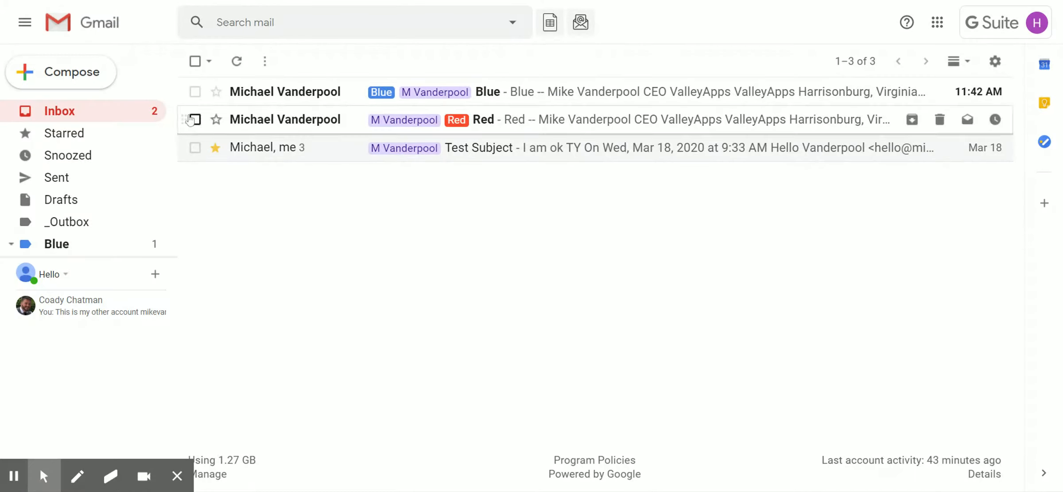
left_click(80, 111)
left_click(76, 117)
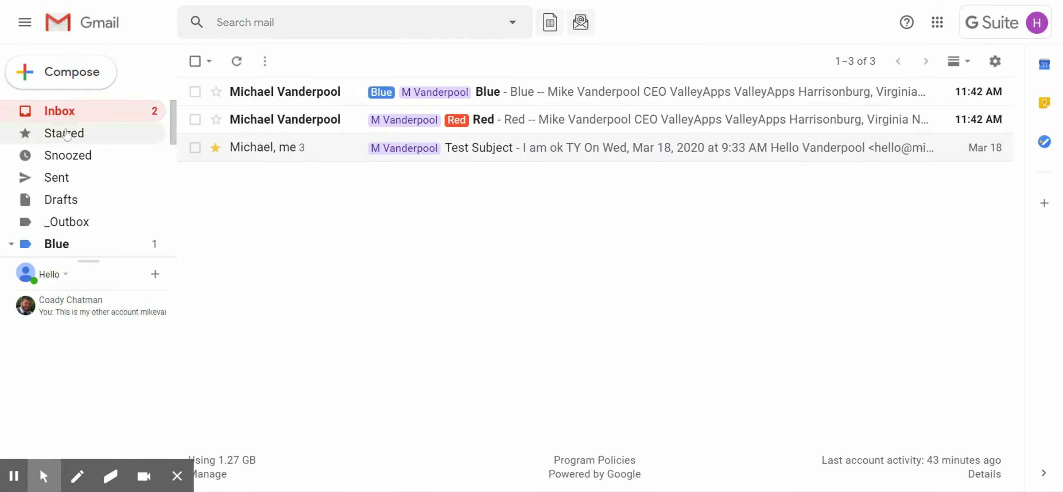
left_click(61, 115)
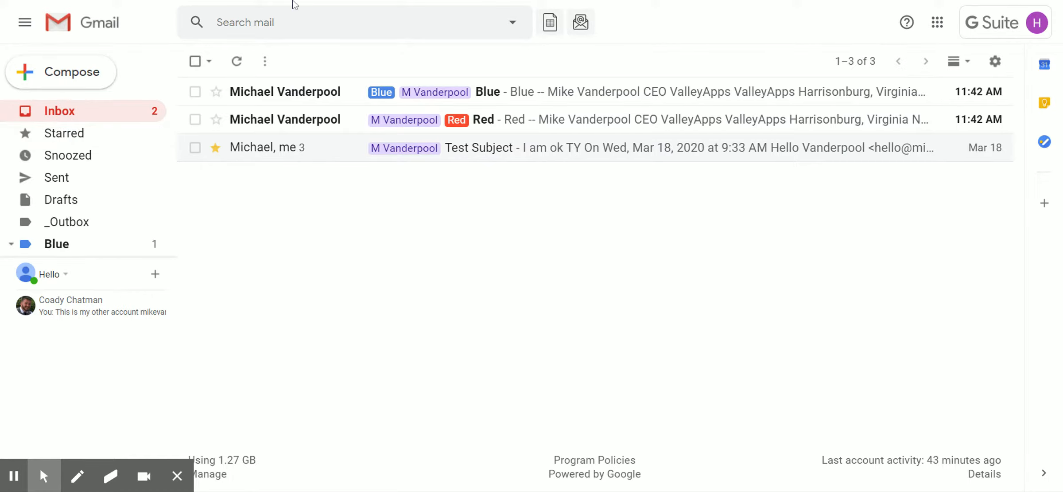
- Reload the Gmail page with F5 and return to the inbox
key("F5")
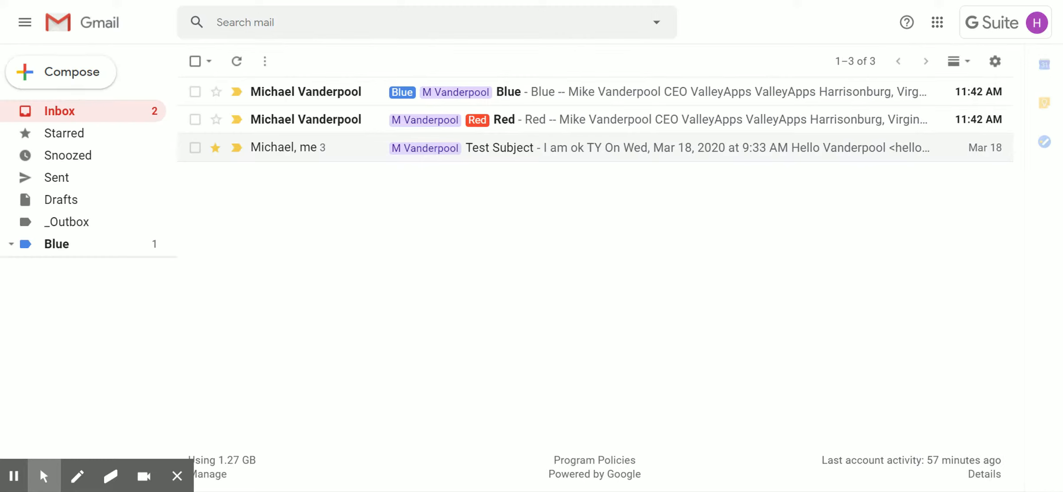
left_click(97, 113)
scroll(80, 175, "down", 4)
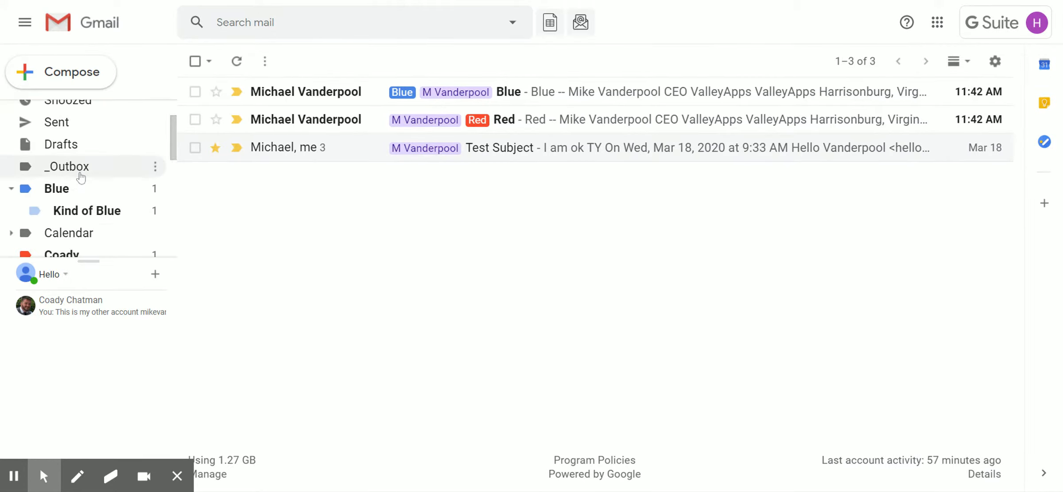
scroll(81, 176, "down", 3)
- View the sender-name label's conversations, then return to the inbox
left_click(80, 188)
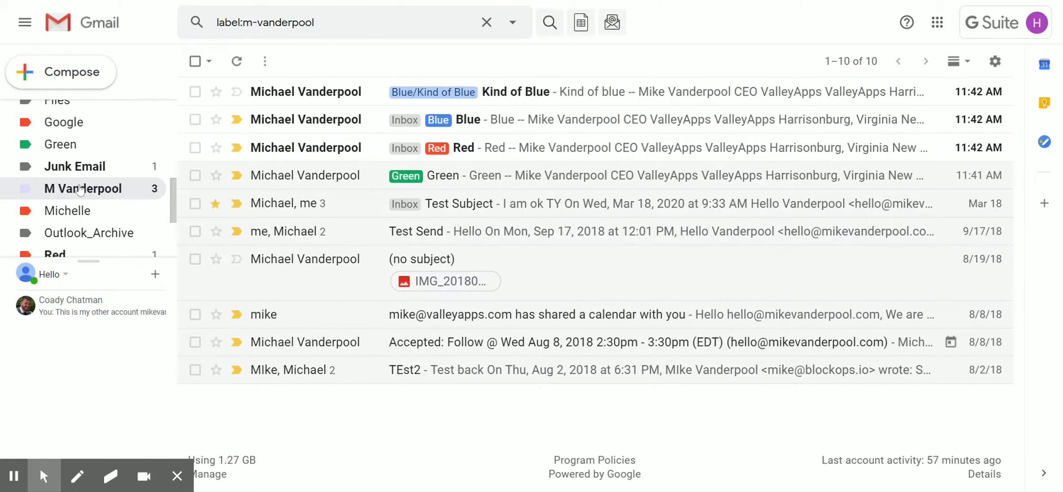
scroll(78, 177, "up", 7)
left_click(70, 111)
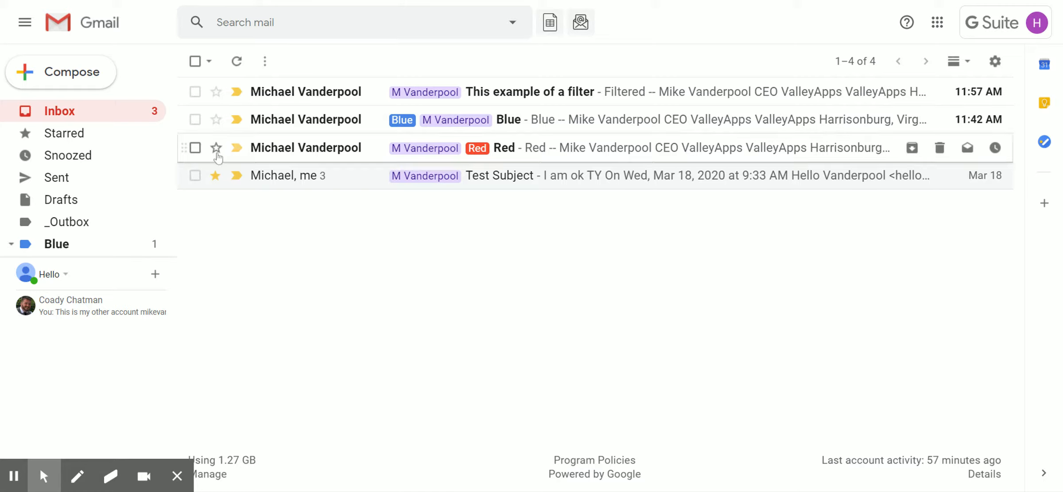
- Reopen the sender-name label to see the new 'This example of a filter' message among 11 conversations
scroll(97, 188, "down", 3)
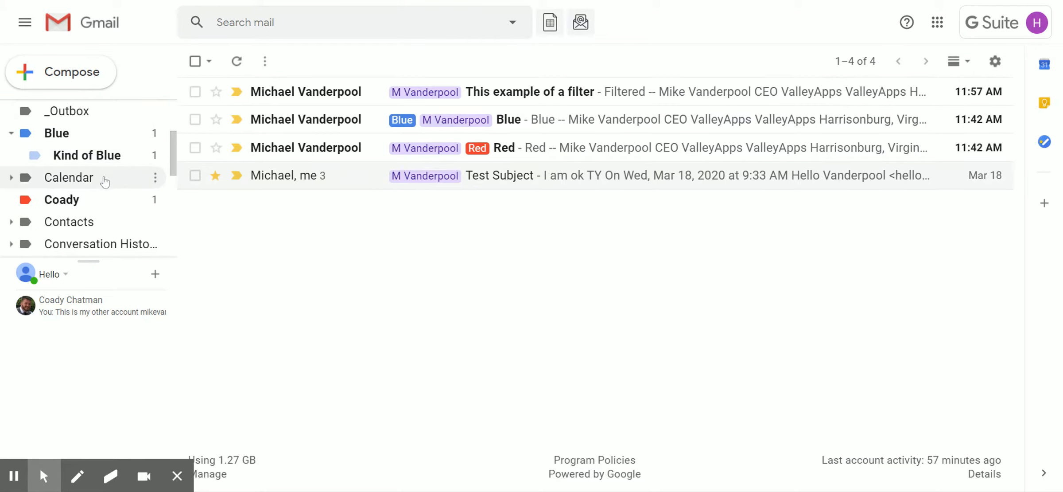
scroll(100, 185, "down", 1)
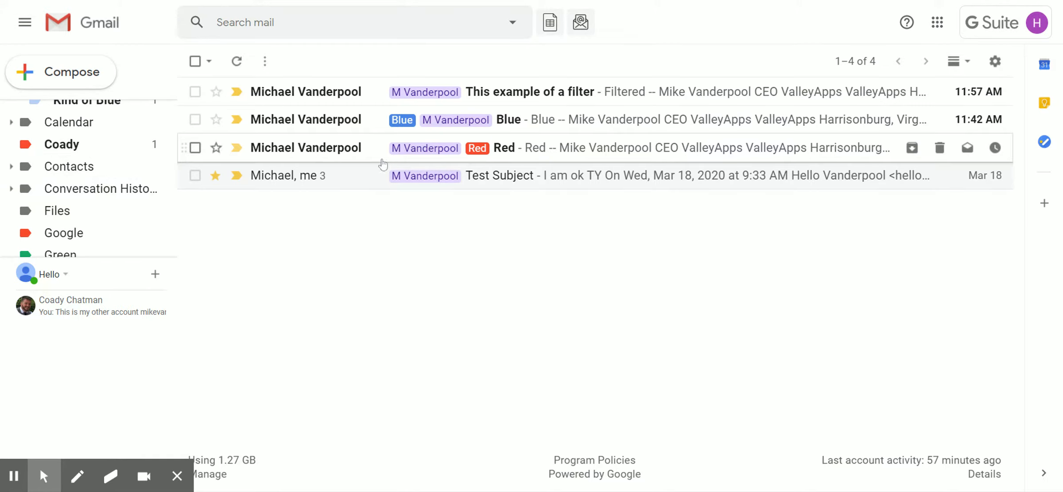
scroll(125, 173, "down", 1)
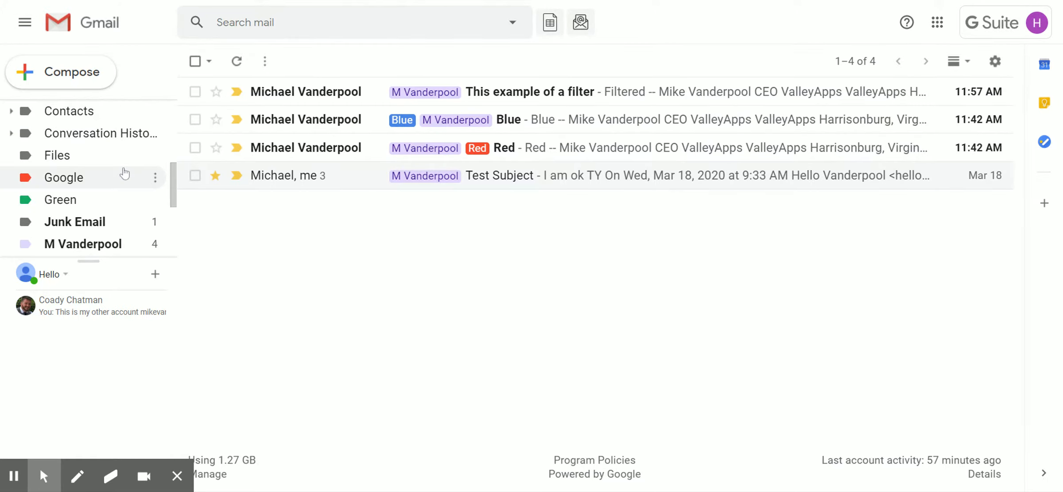
scroll(113, 181, "down", 1)
left_click(99, 189)
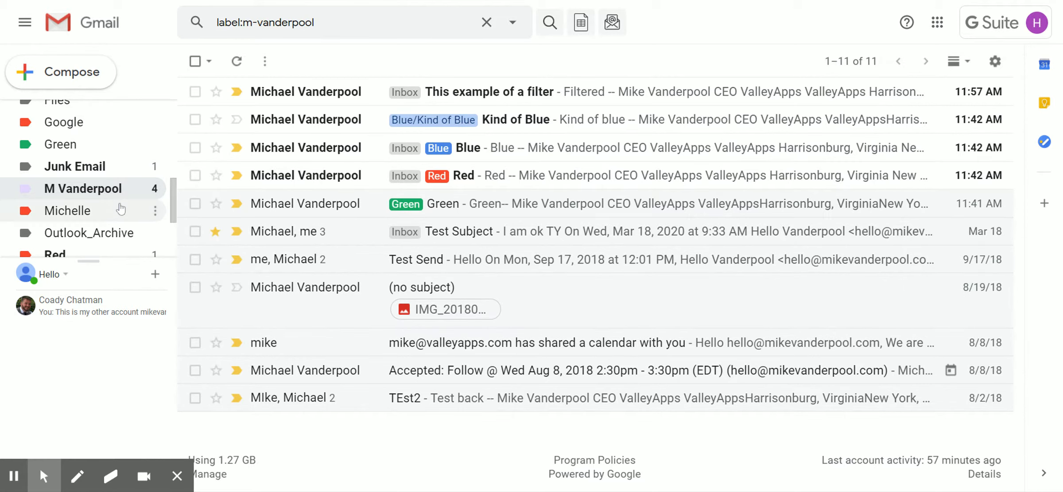
scroll(120, 208, "up", 8)
left_click(67, 112)
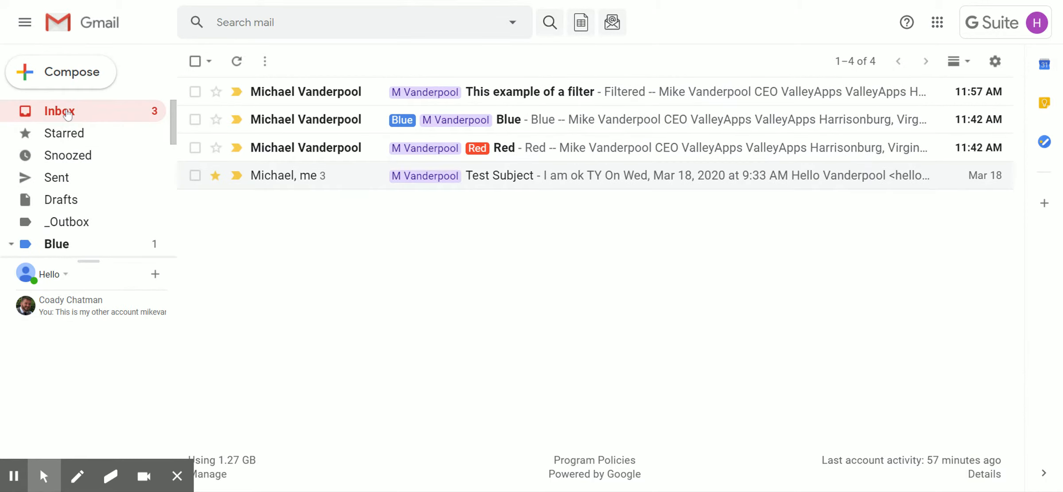
scroll(170, 118, "down", 5)
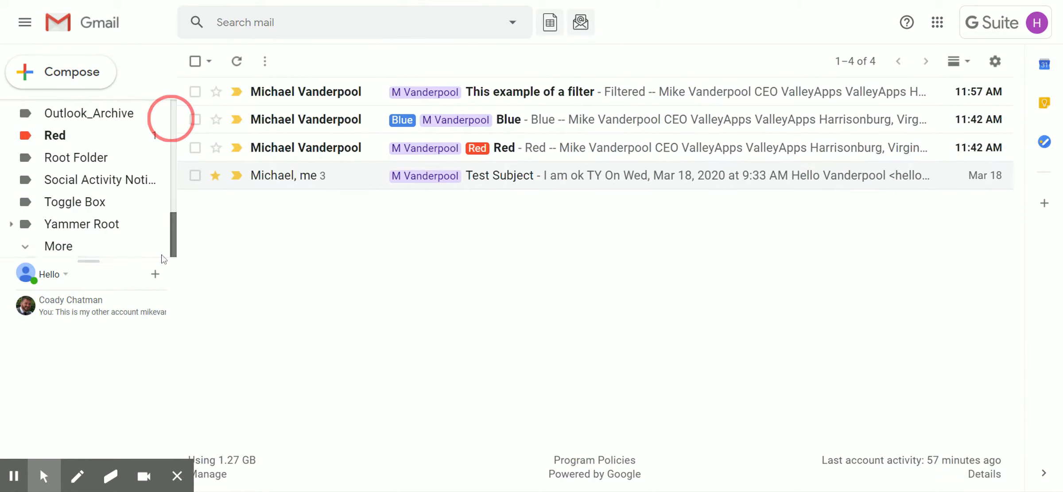
left_click(63, 254)
scroll(171, 219, "down", 5)
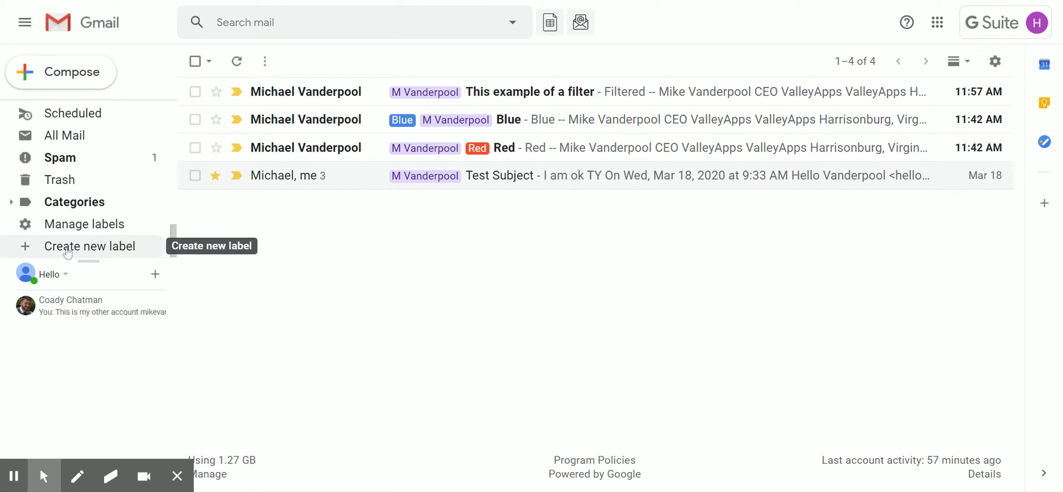
left_click_drag(174, 237, 172, 110)
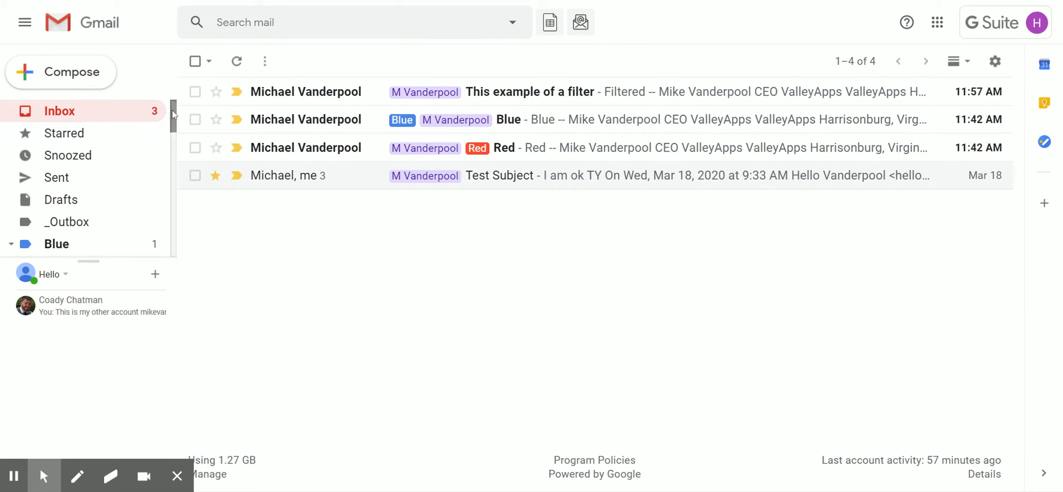
left_click(194, 92)
left_click(469, 61)
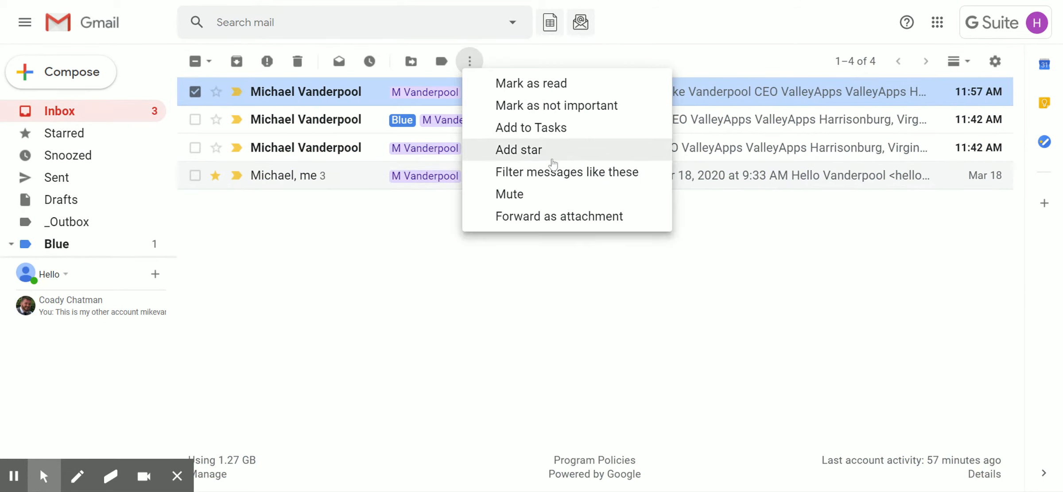
left_click(562, 175)
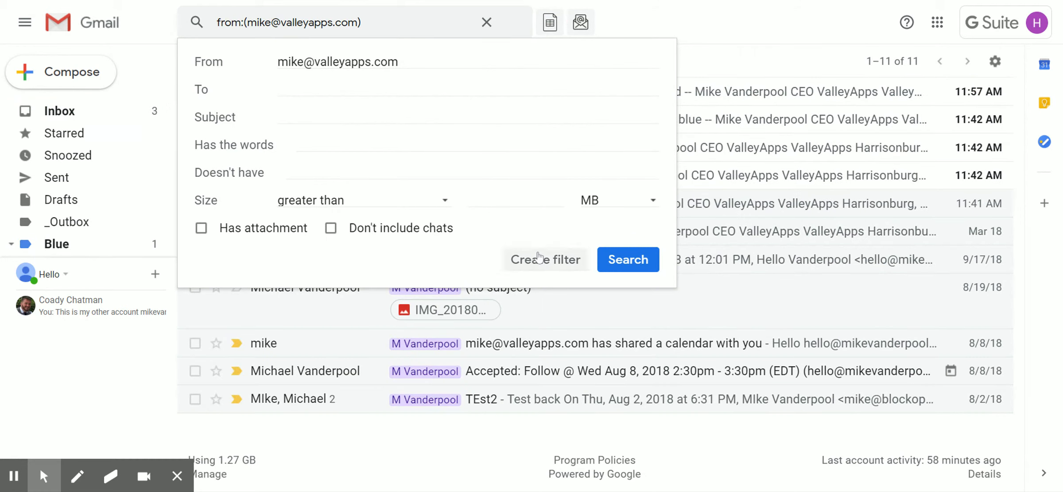
left_click(542, 260)
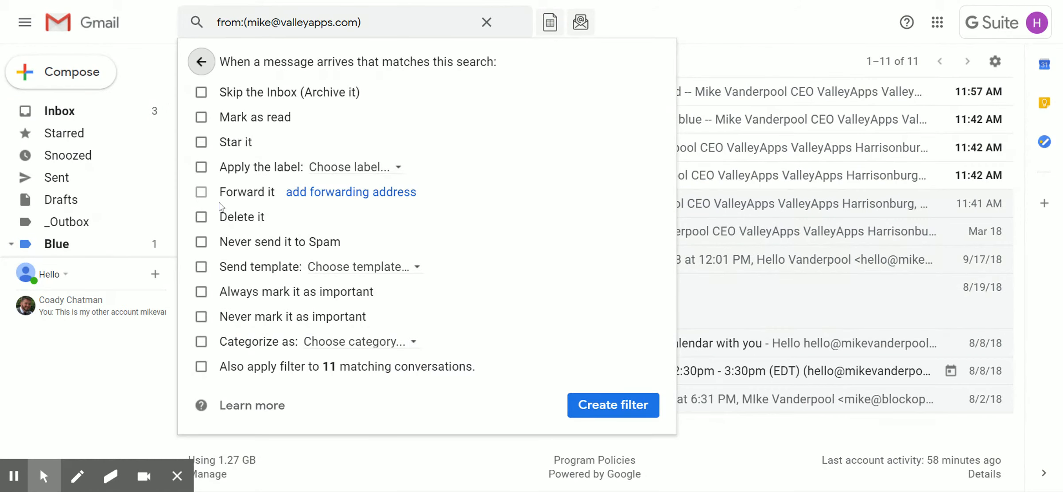
left_click(394, 170)
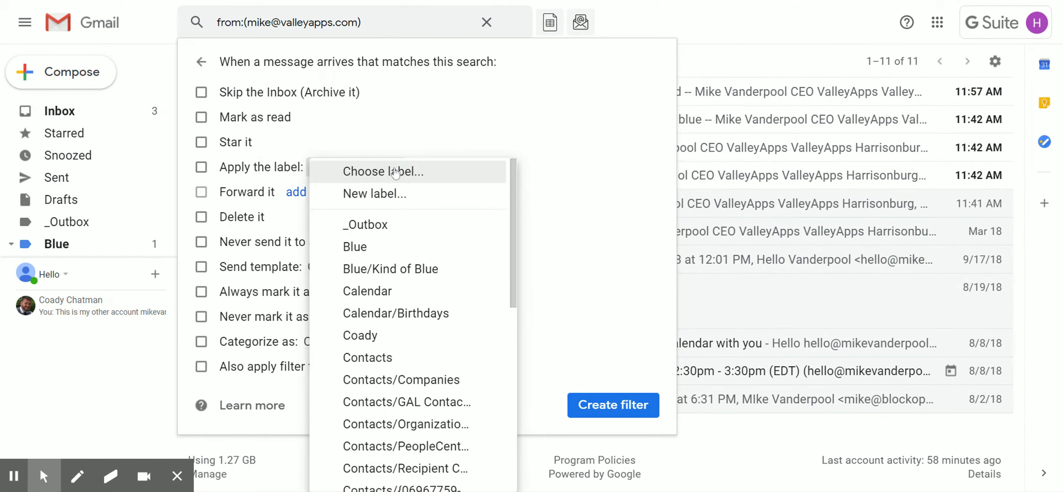
left_click(413, 131)
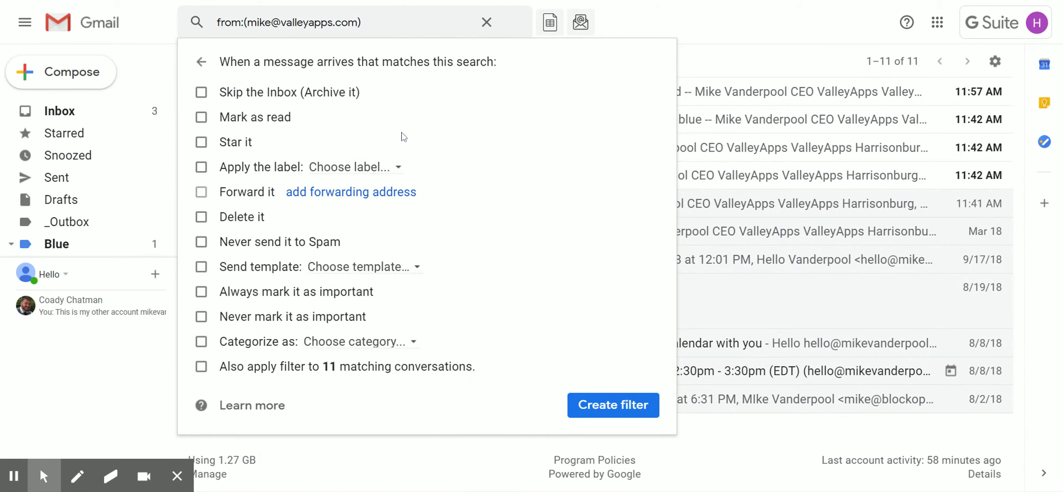
left_click(201, 366)
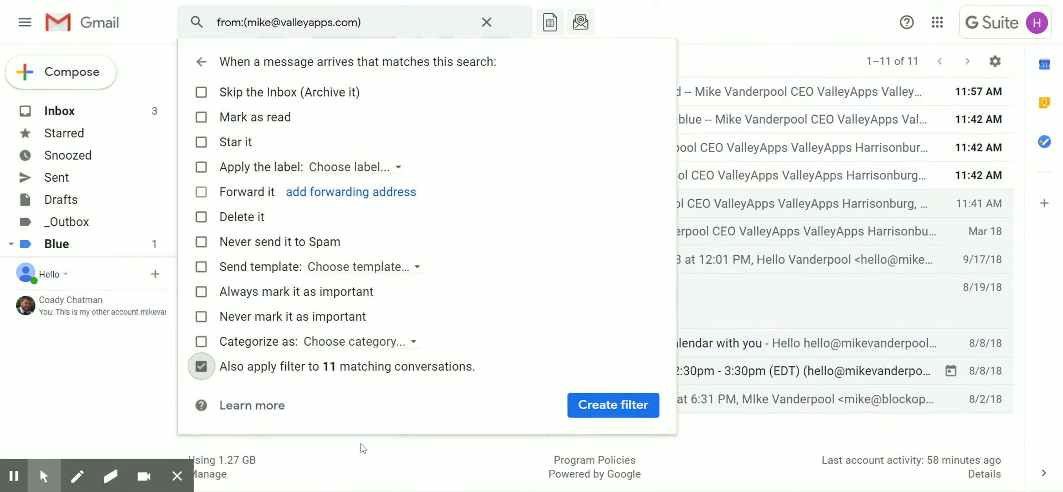
left_click(204, 370)
left_click(602, 404)
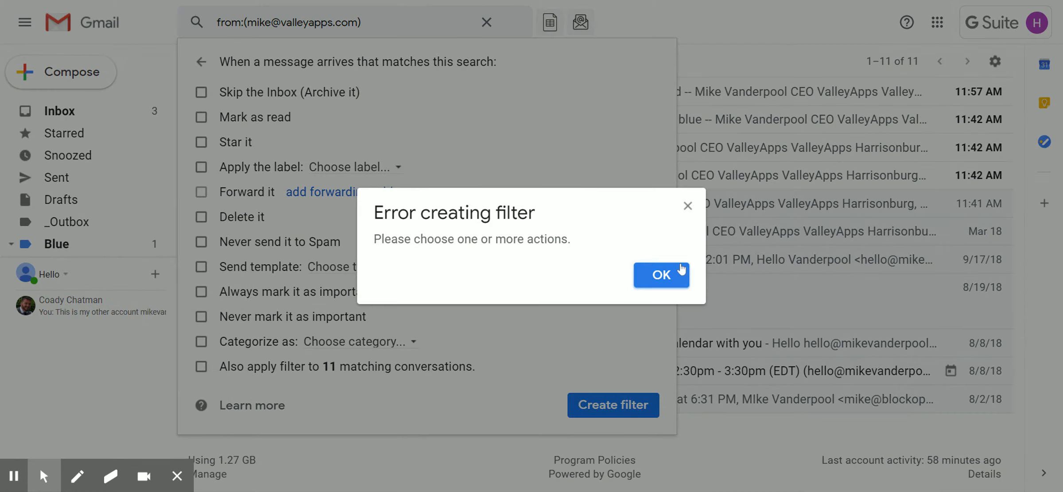
left_click(681, 273)
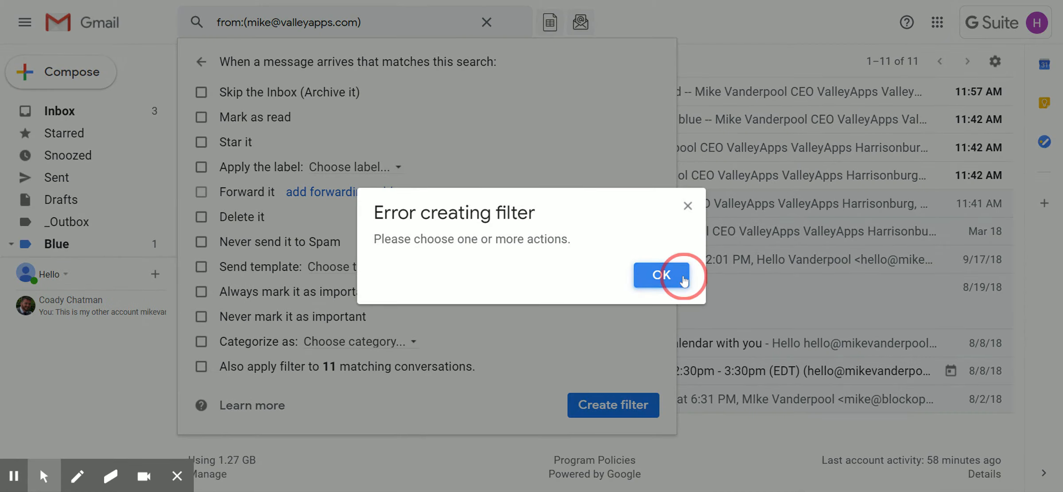
left_click(727, 70)
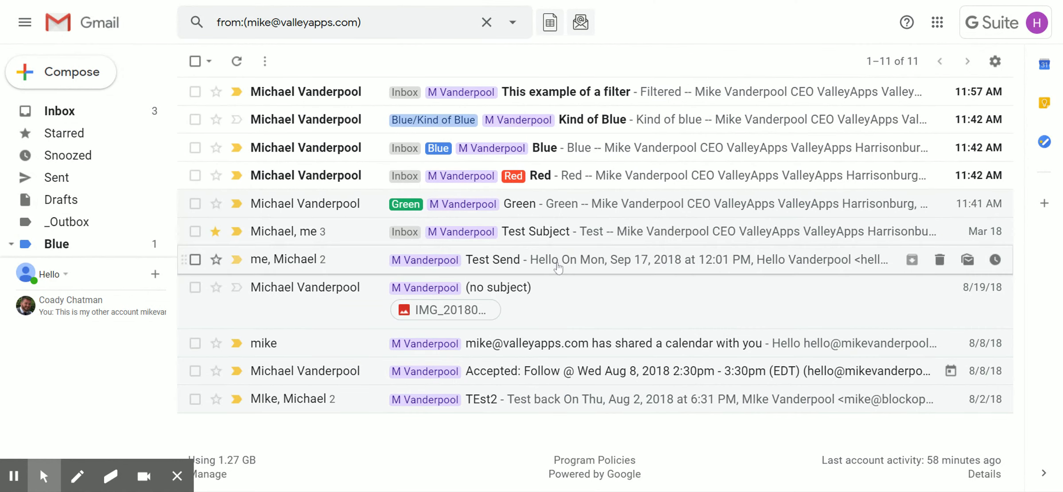
left_click(113, 110)
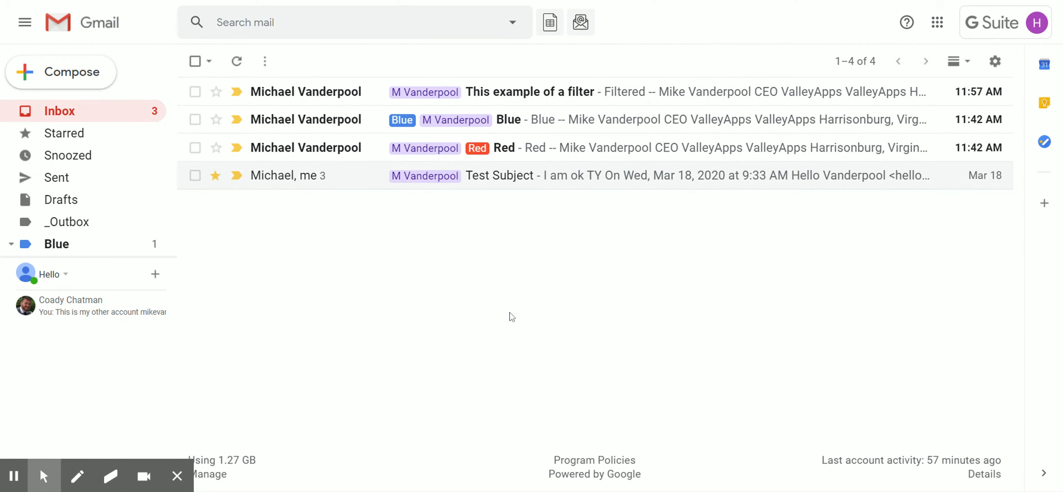